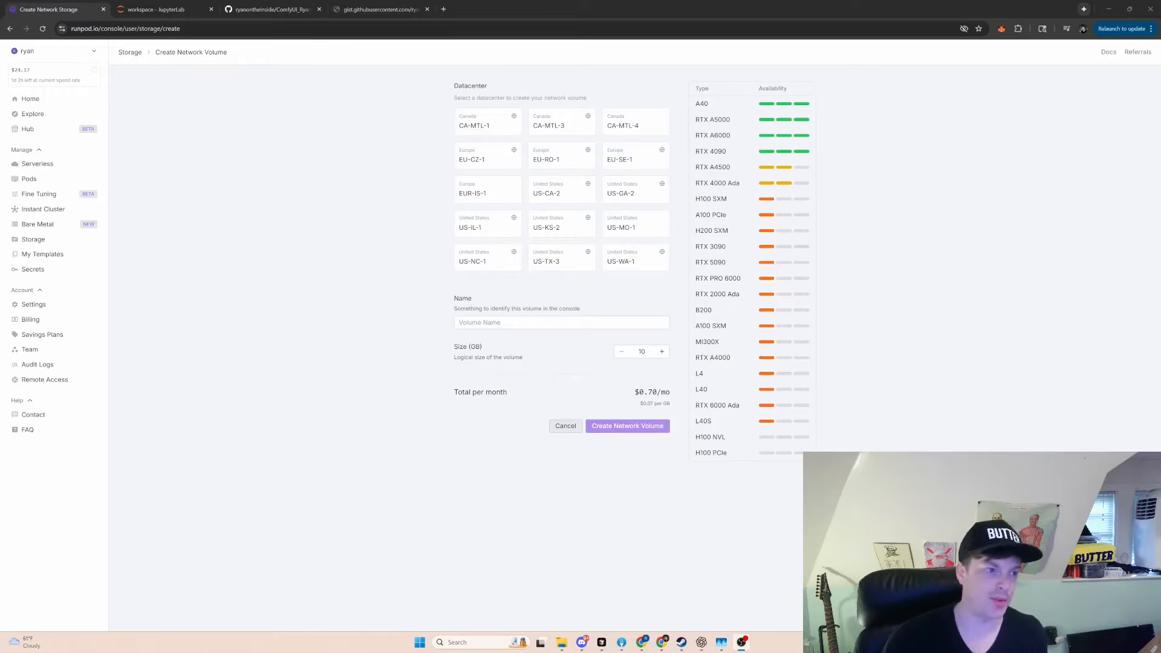
Step: Begin creating a new network volume in storage and choose the EU-RO-1 datacenter for it
{"action": "left_click", "coordinate": [31, 99]}
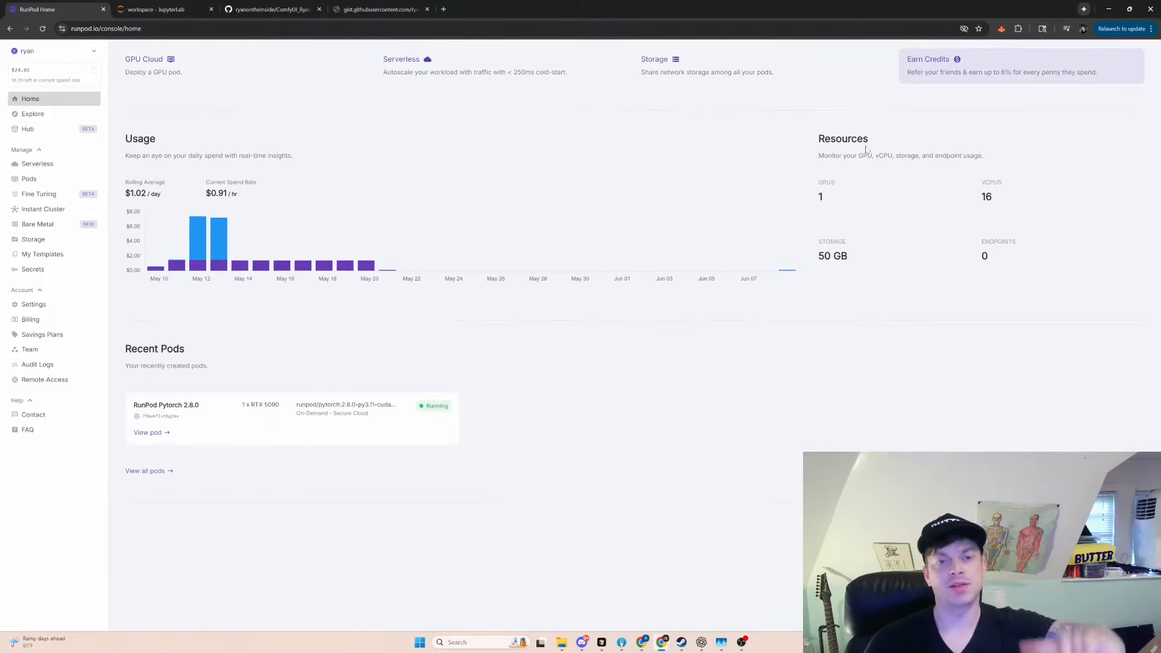
{"action": "mouse_move", "coordinate": [660, 264]}
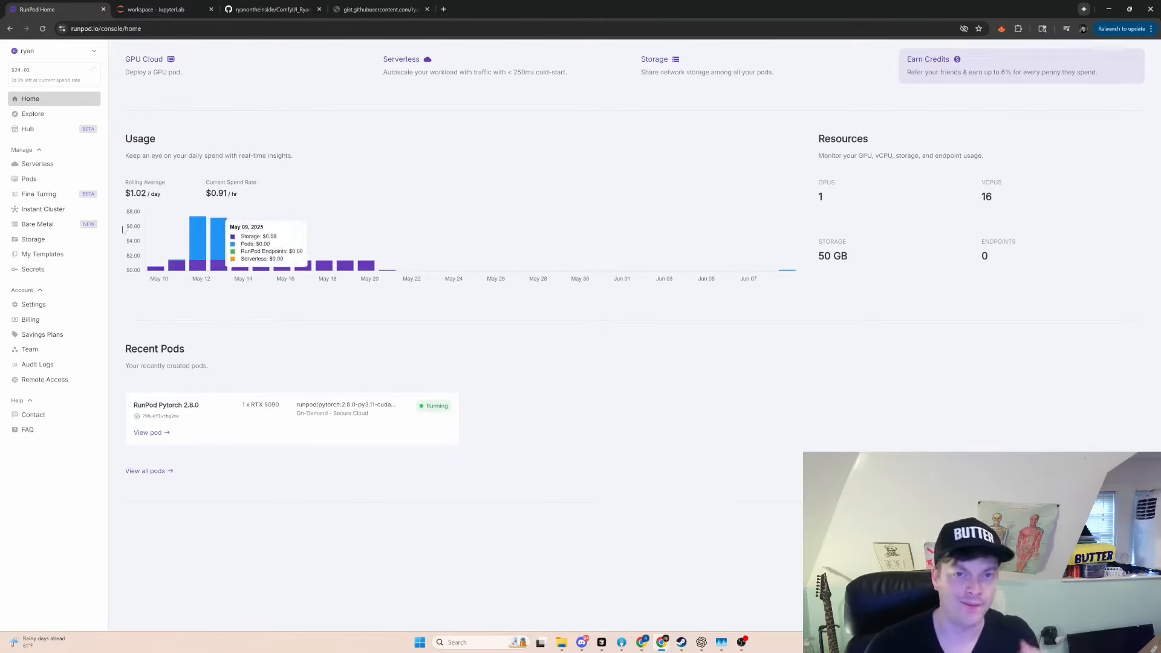
{"action": "left_click", "coordinate": [35, 241]}
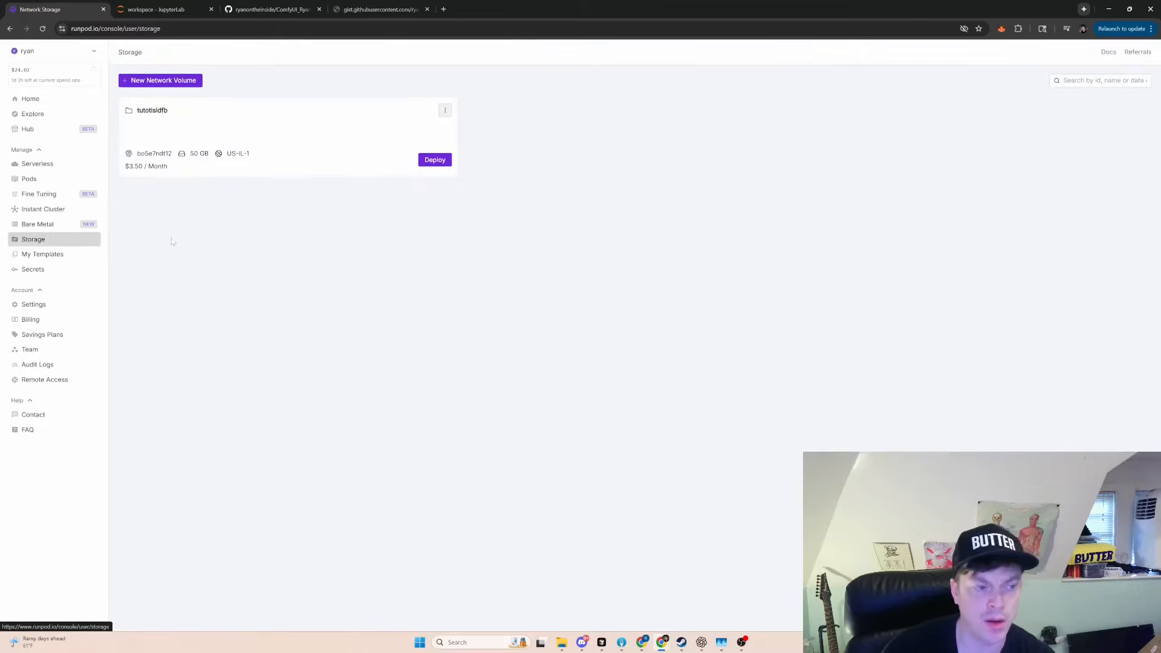
{"action": "left_click", "coordinate": [162, 81]}
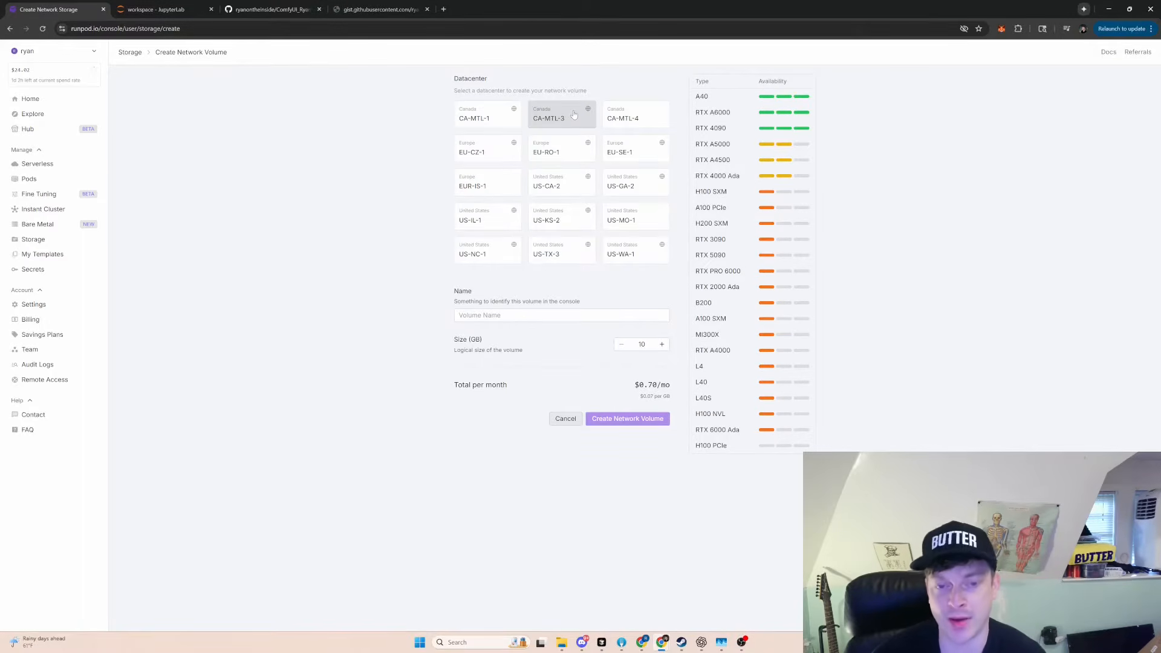
{"action": "left_click", "coordinate": [562, 152]}
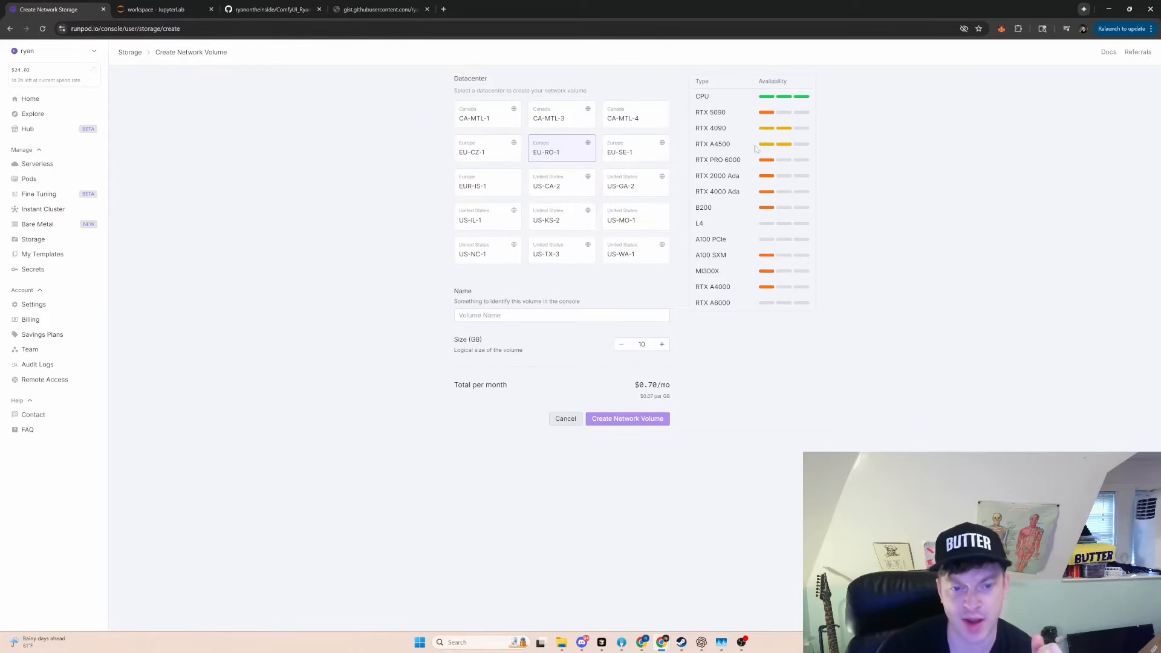
Step: Name the network volume "volume", set its size to 50 GB, and create it
{"action": "left_click", "coordinate": [513, 315]}
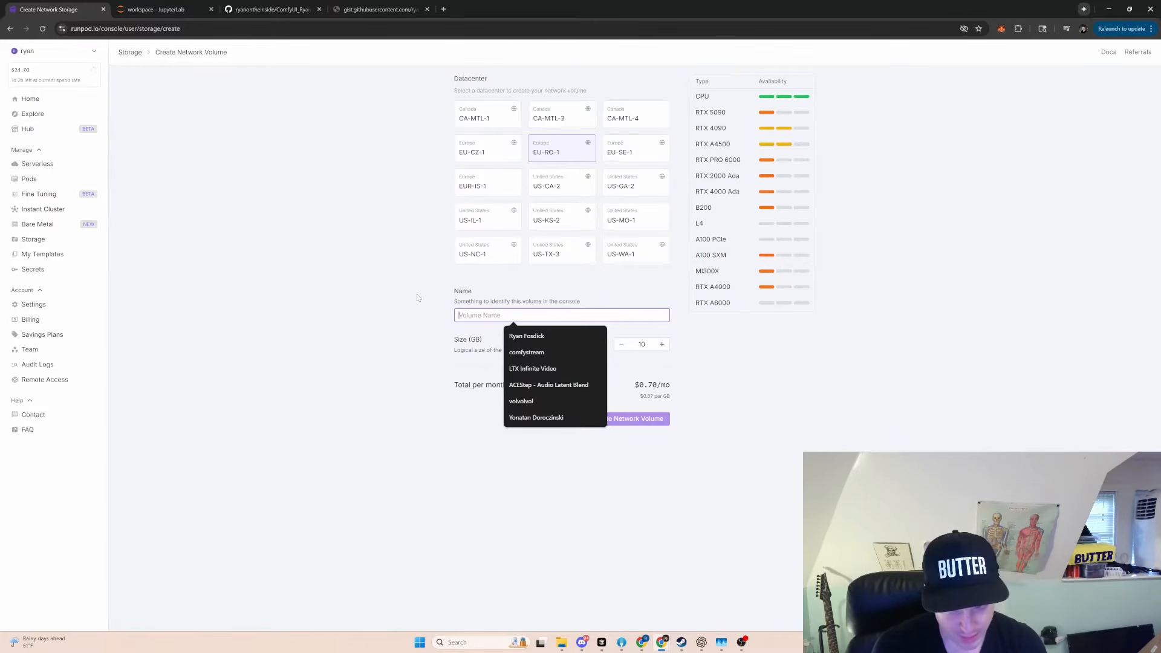
{"action": "type", "text": "volume"}
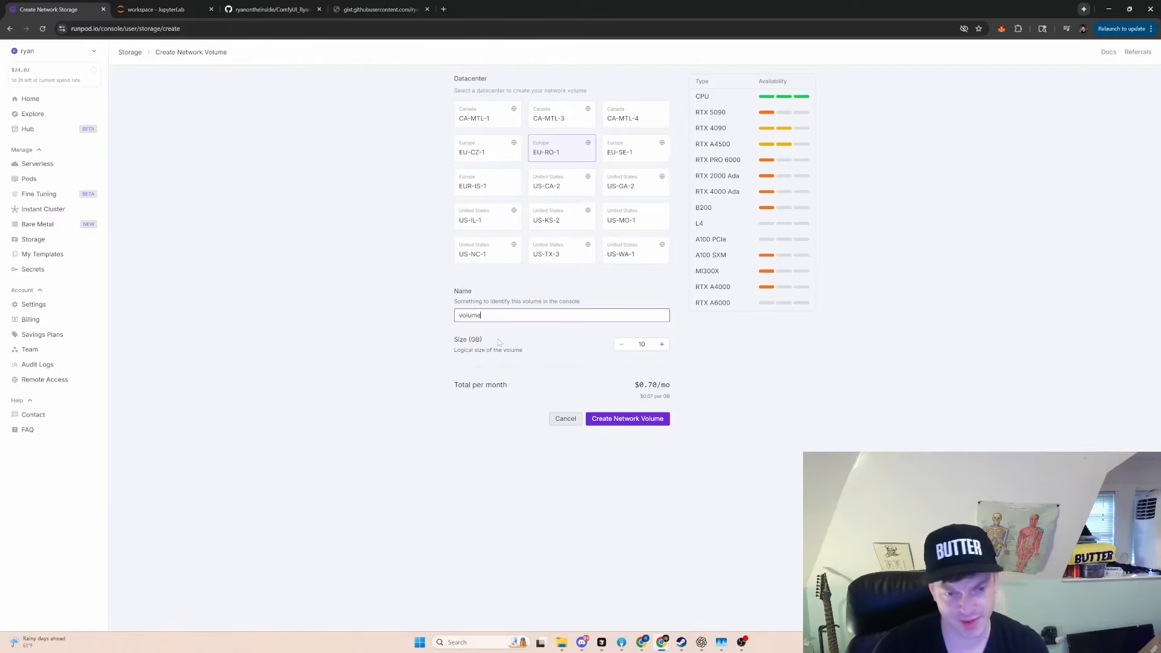
{"action": "key", "text": "Tab"}
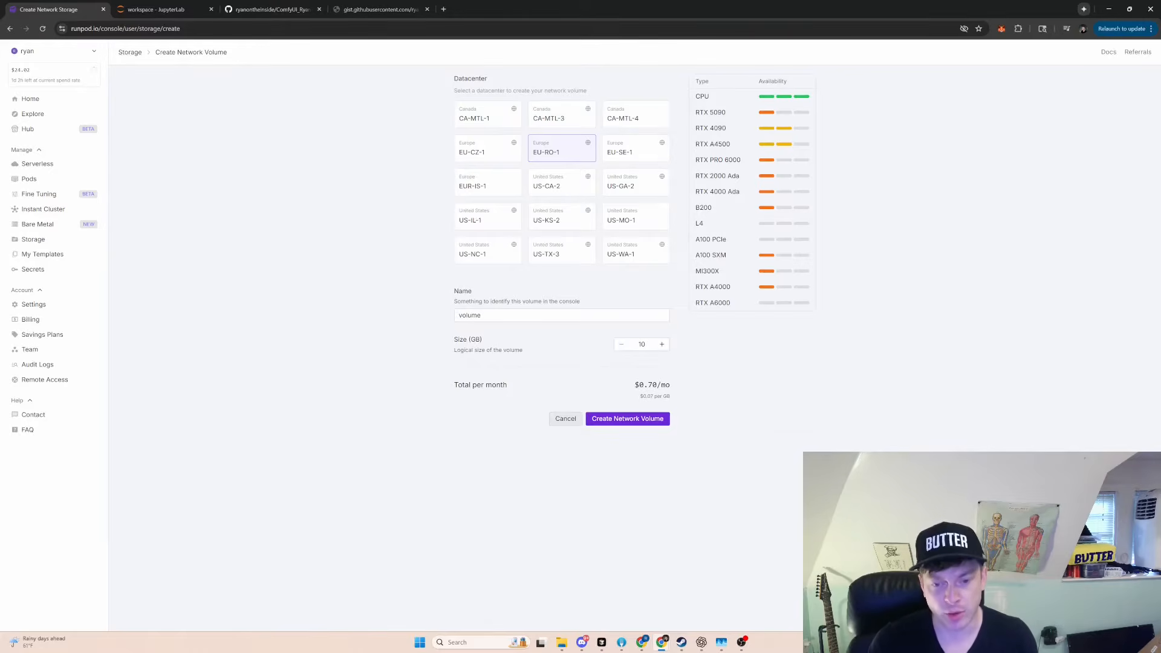
{"action": "left_click", "coordinate": [640, 344]}
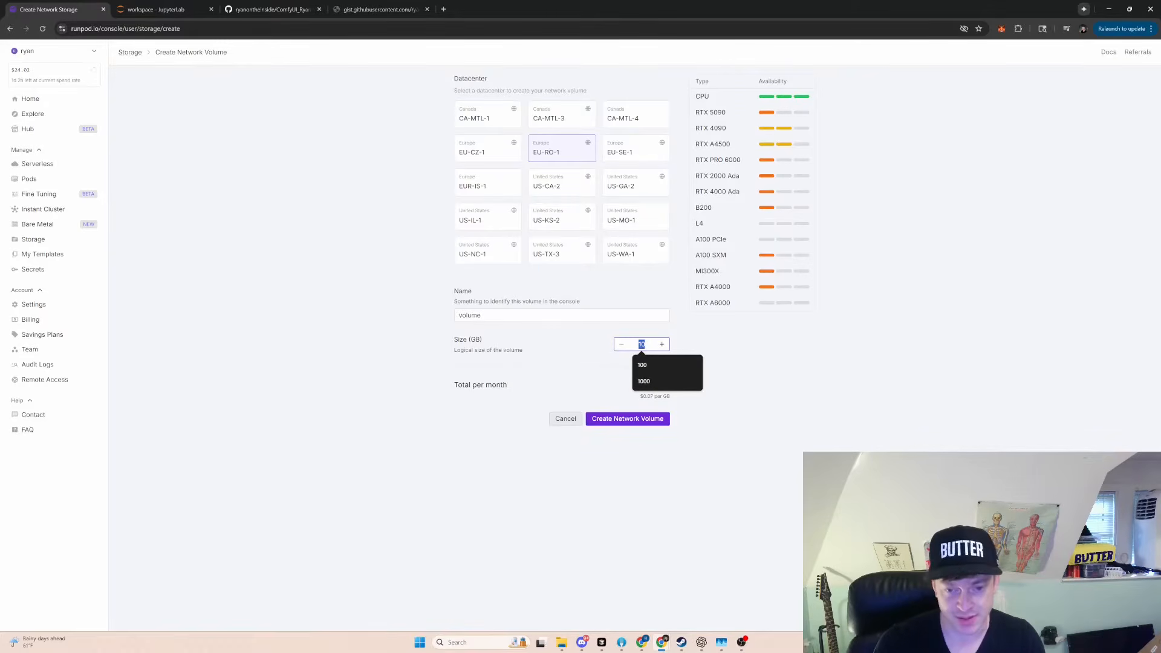
{"action": "type", "text": "50"}
{"action": "left_click", "coordinate": [712, 419]}
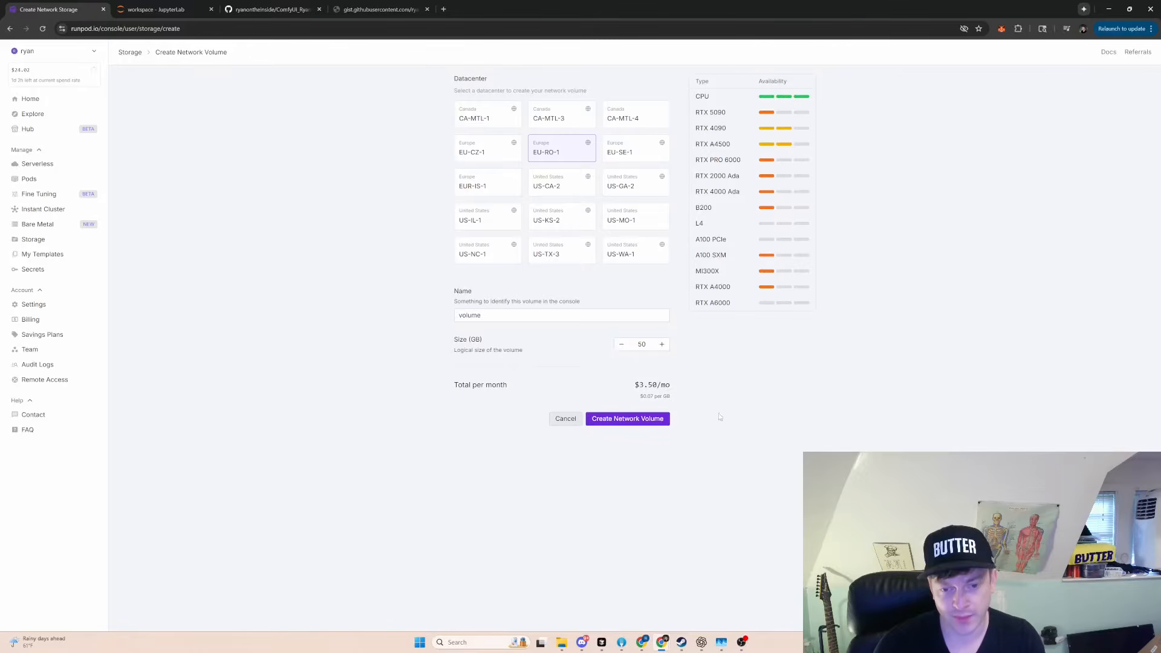
{"action": "left_click", "coordinate": [609, 420]}
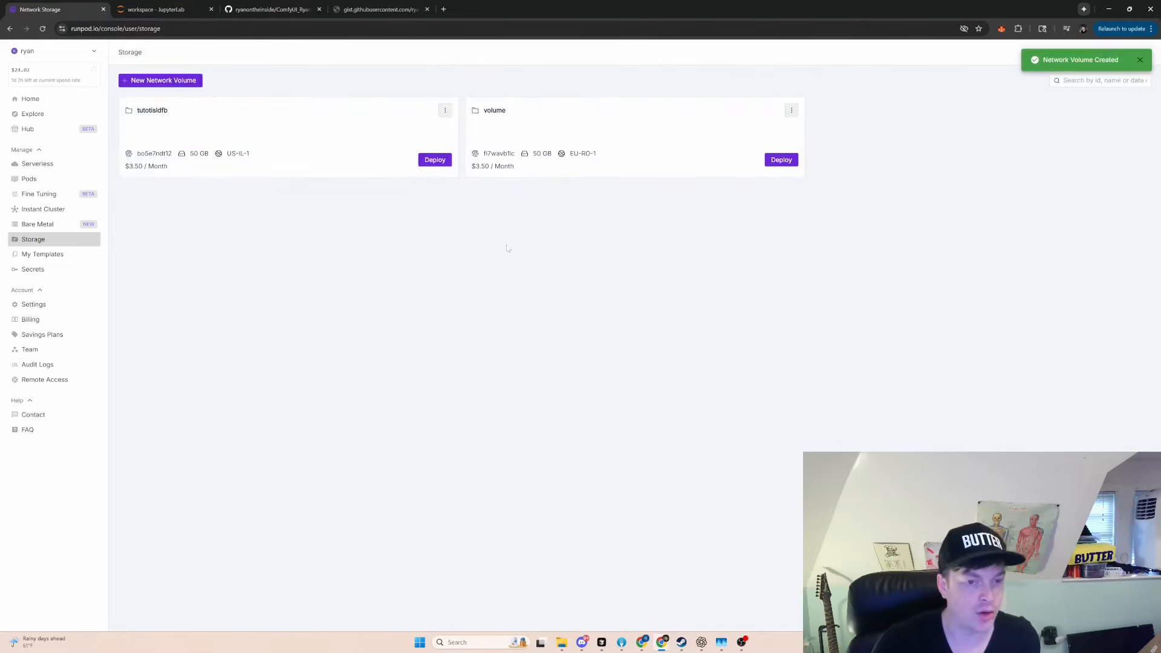
{"action": "double_click", "coordinate": [495, 110]}
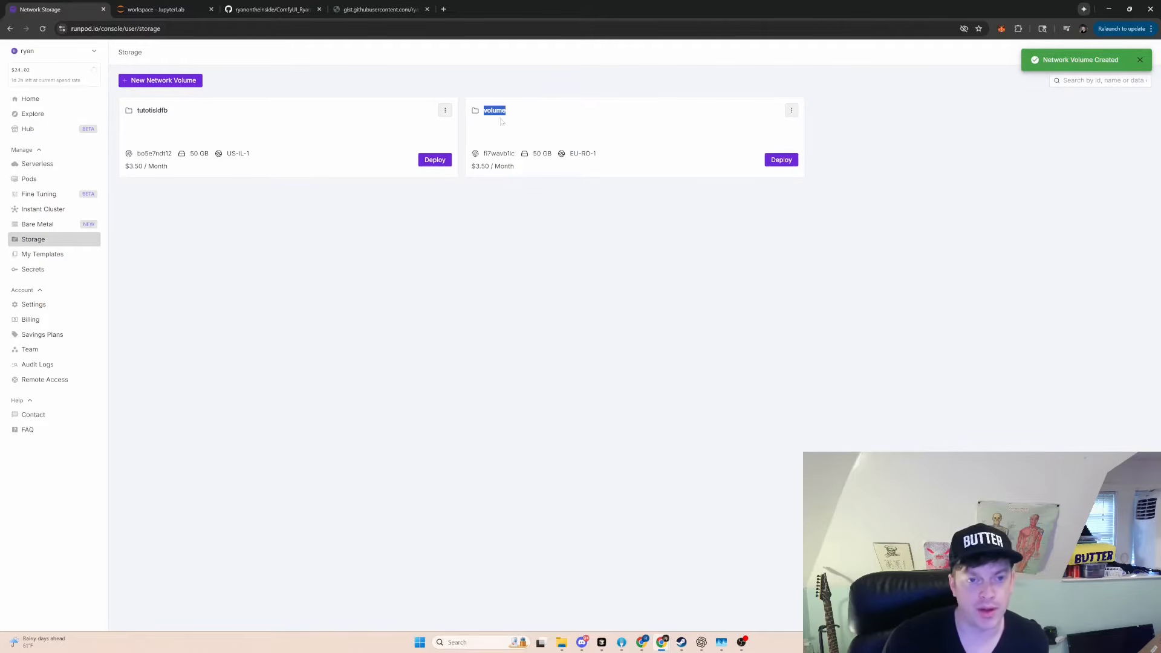
{"action": "left_click", "coordinate": [382, 255]}
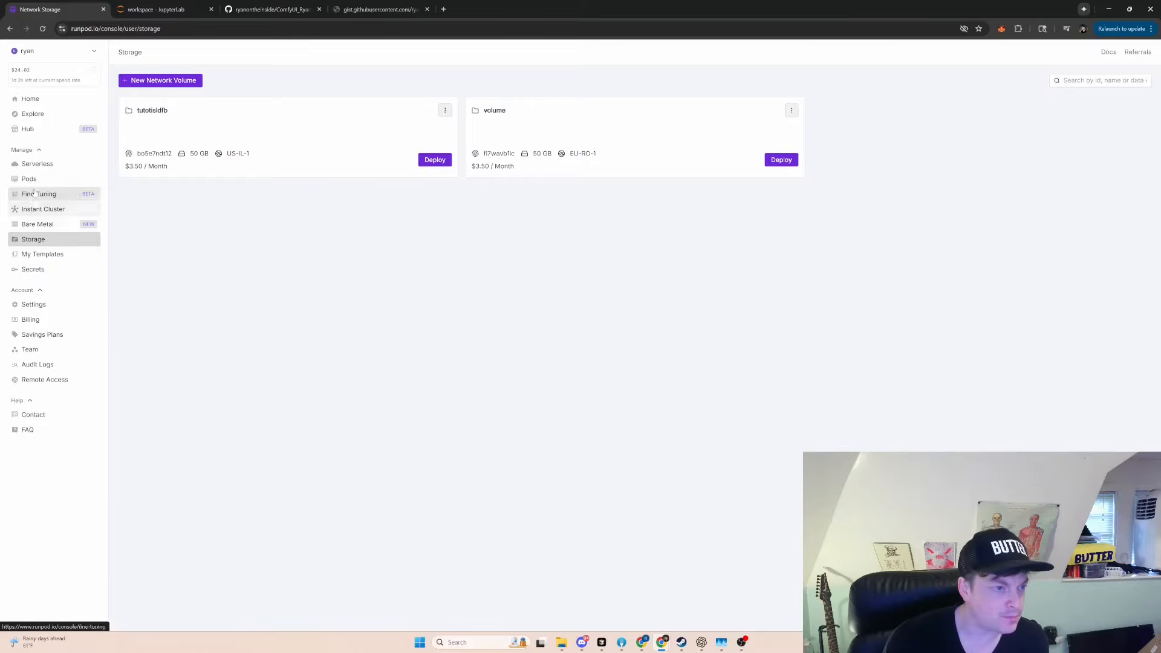
Step: Start a new pod deployment that uses the network volume "volume" and an RTX 5090 GPU
{"action": "left_click", "coordinate": [32, 180]}
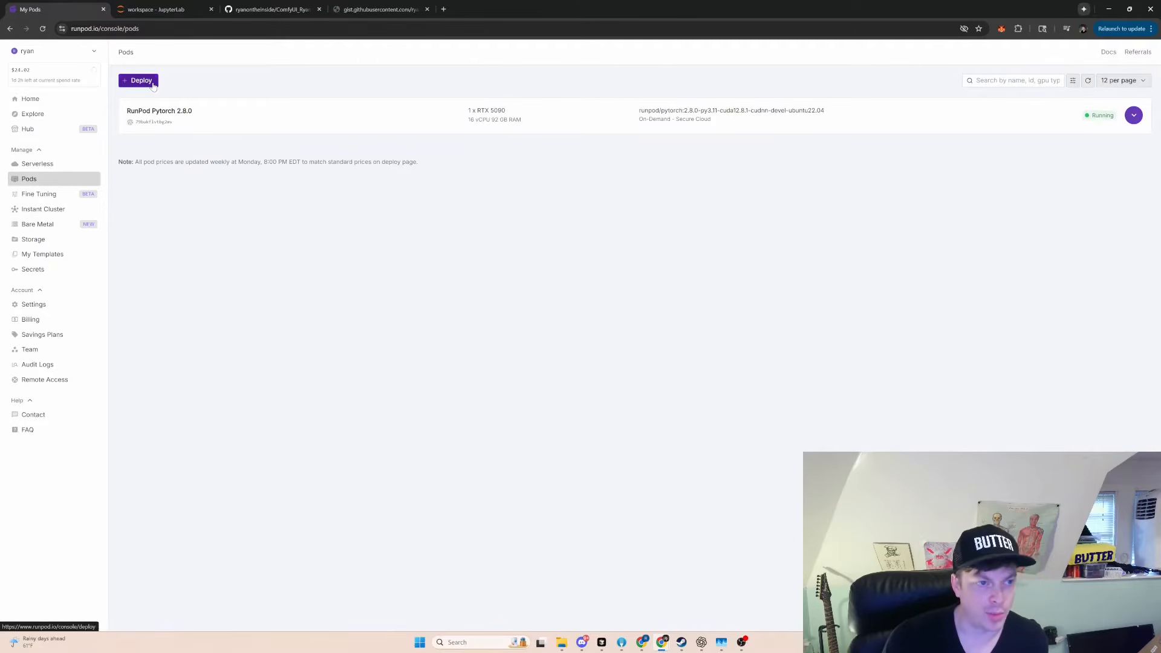
{"action": "left_click", "coordinate": [153, 85]}
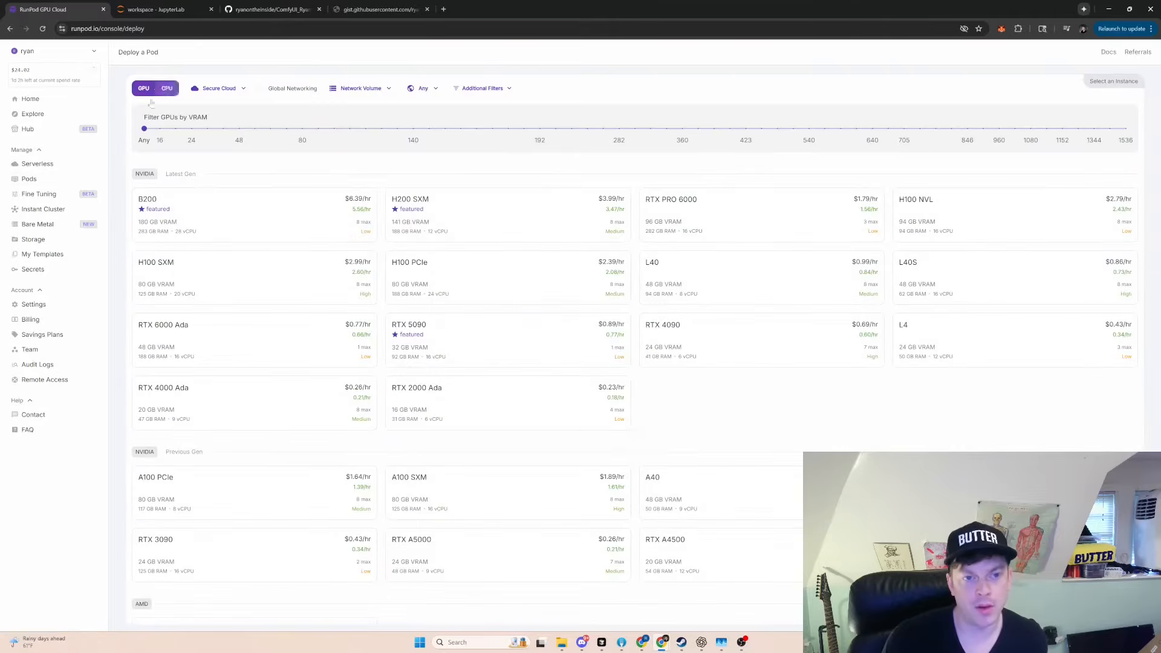
{"action": "left_click", "coordinate": [387, 91]}
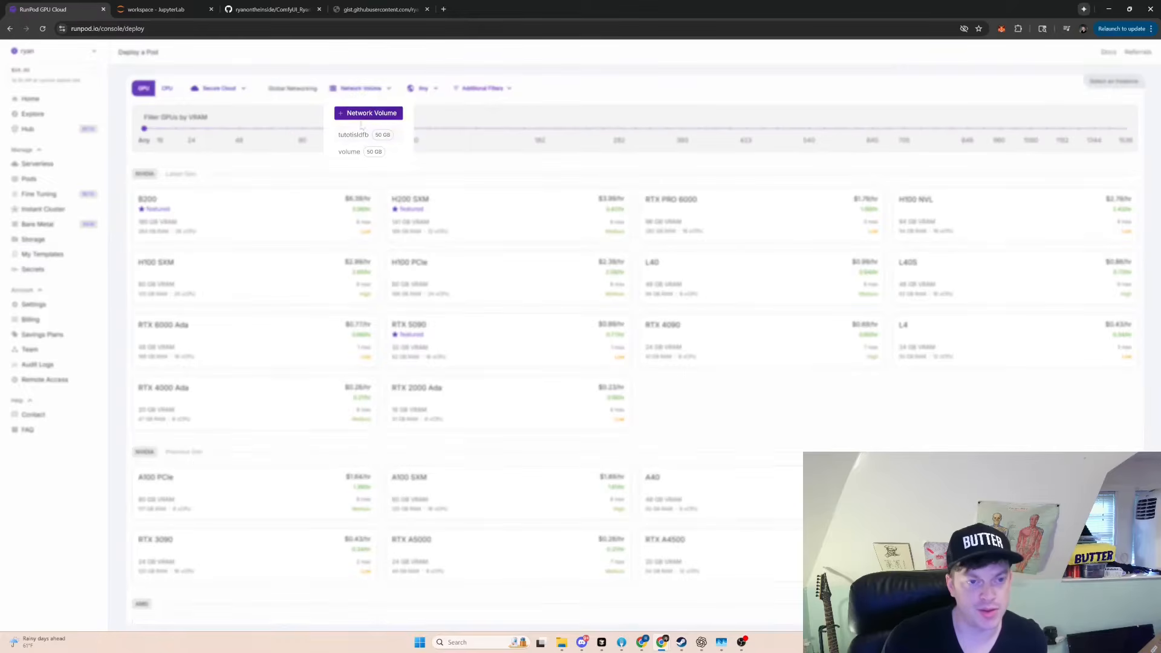
{"action": "left_click", "coordinate": [344, 159]}
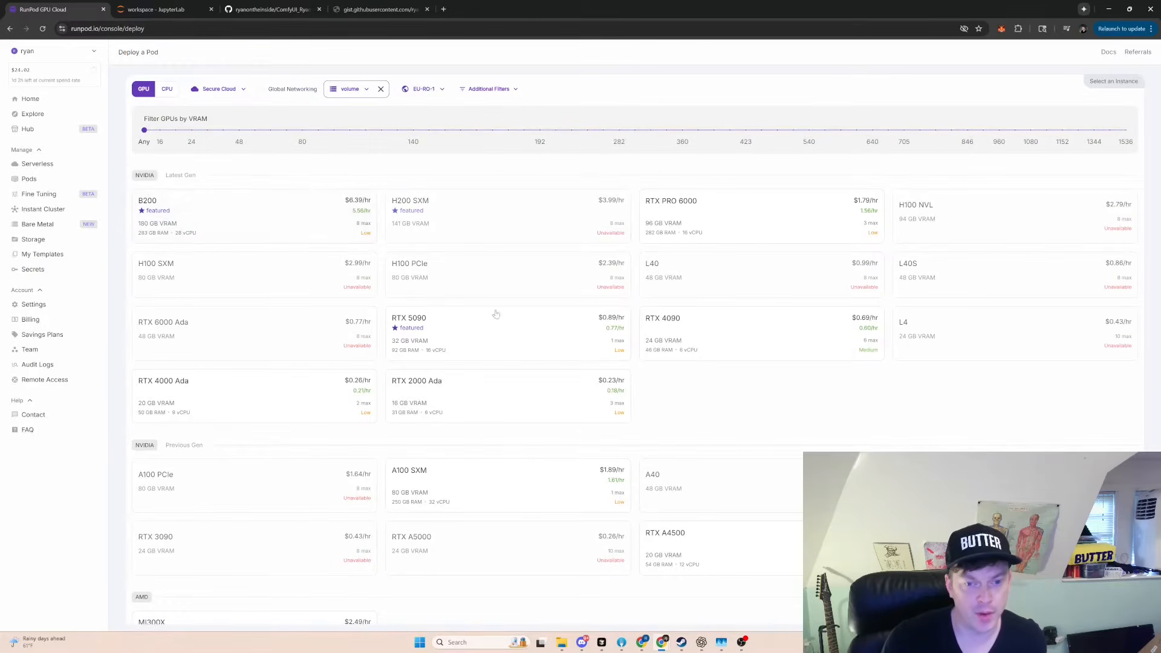
{"action": "left_click", "coordinate": [535, 332]}
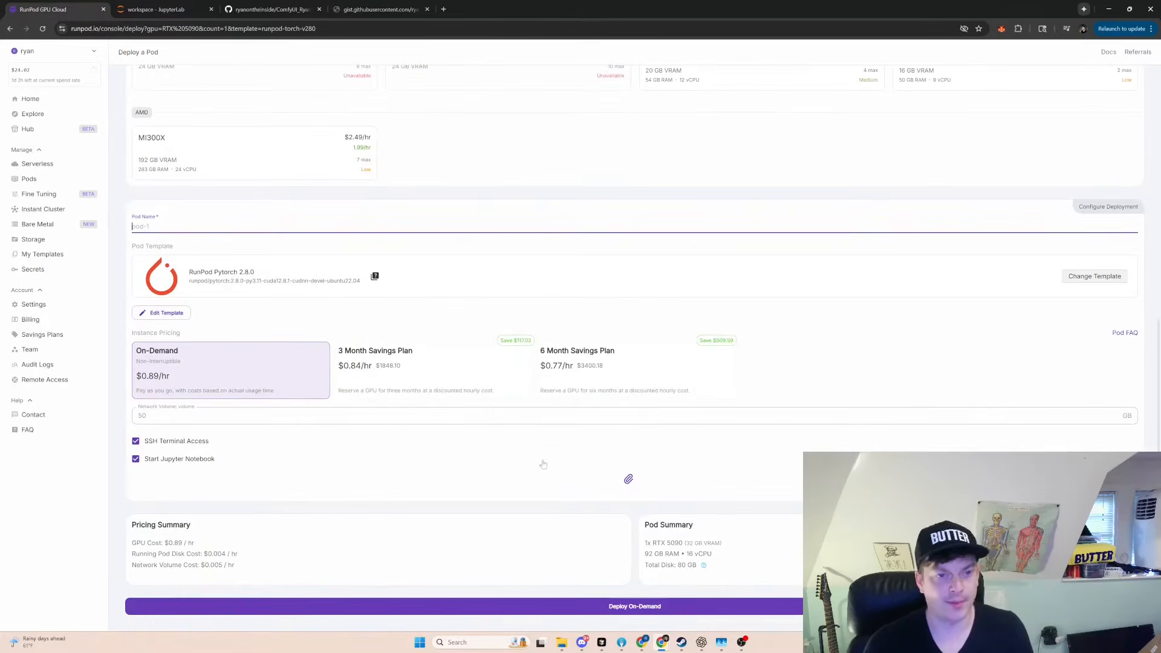
Step: Check which cloud types are offered for the pod deployment
{"action": "scroll", "coordinate": [542, 462], "scroll_direction": "up", "scroll_amount": 8}
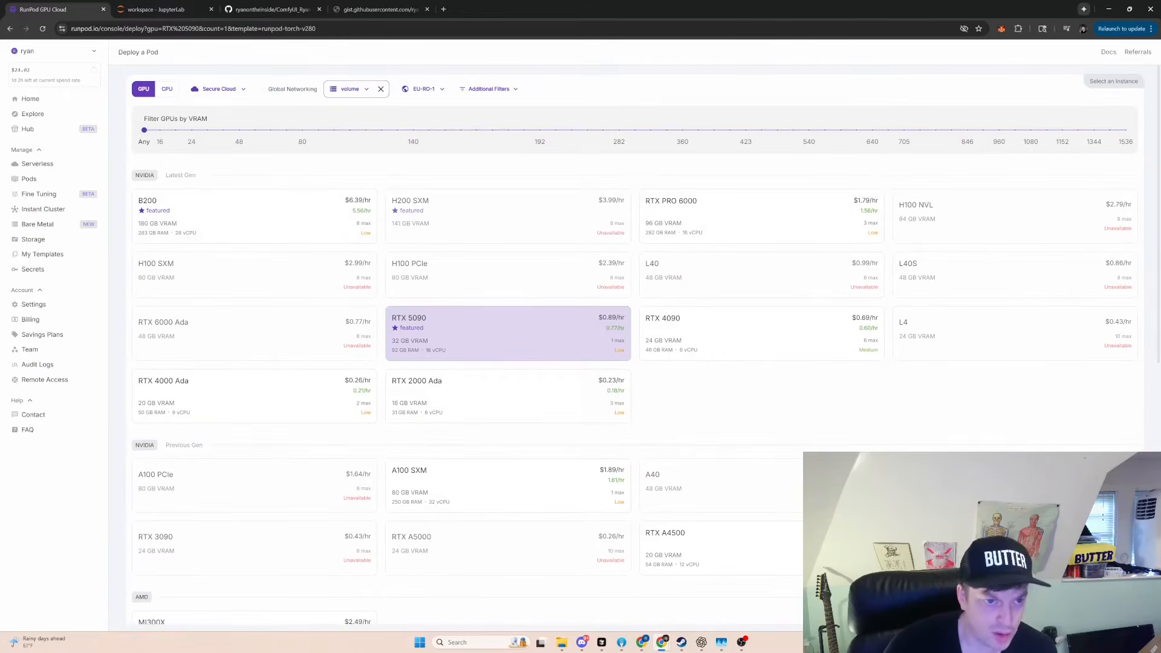
{"action": "left_click", "coordinate": [229, 90]}
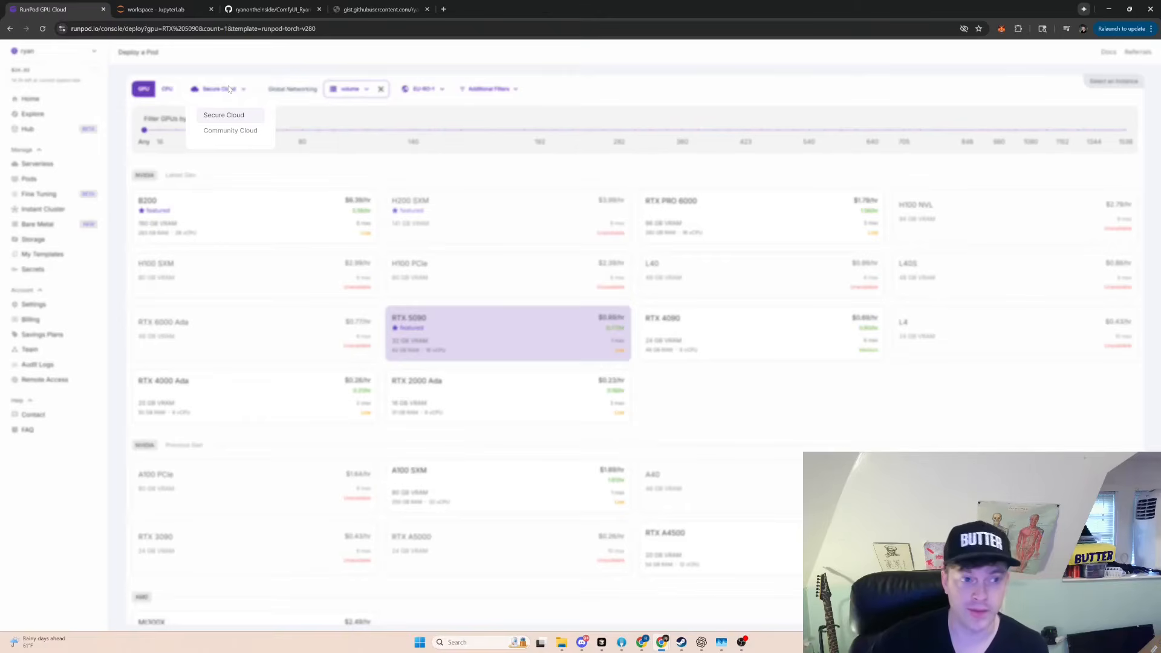
{"action": "left_click", "coordinate": [263, 74]}
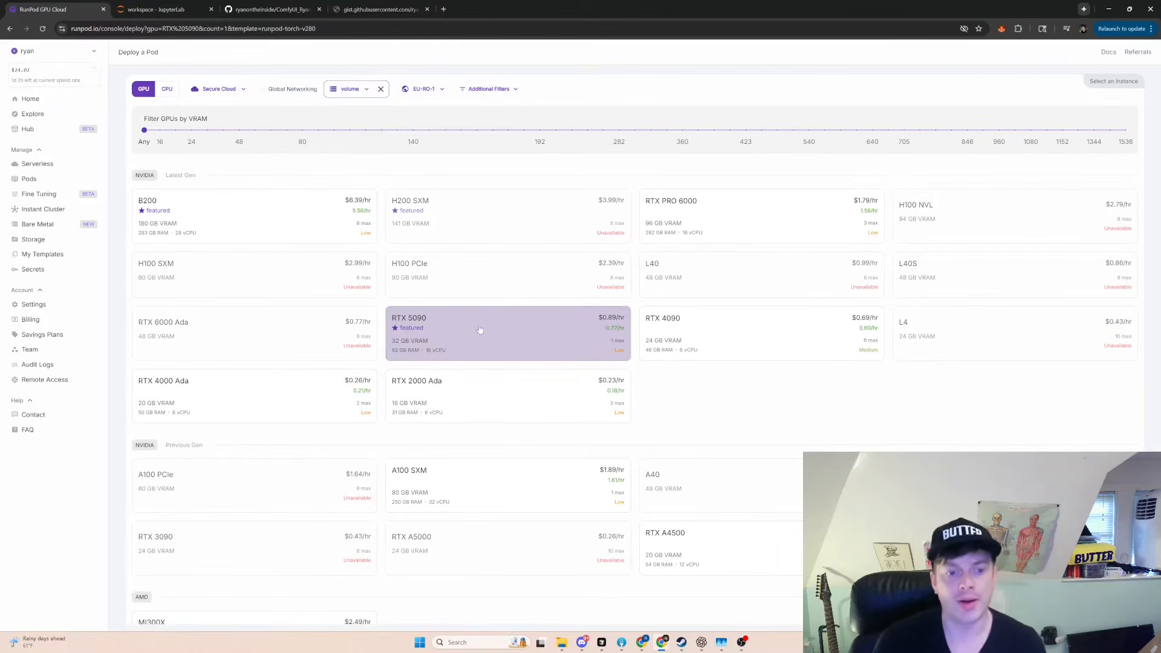
Step: Override the RunPod Pytorch 2.8.0 template so the exposed HTTP ports are 8888,8188
{"action": "scroll", "coordinate": [490, 330], "scroll_direction": "down", "scroll_amount": 3}
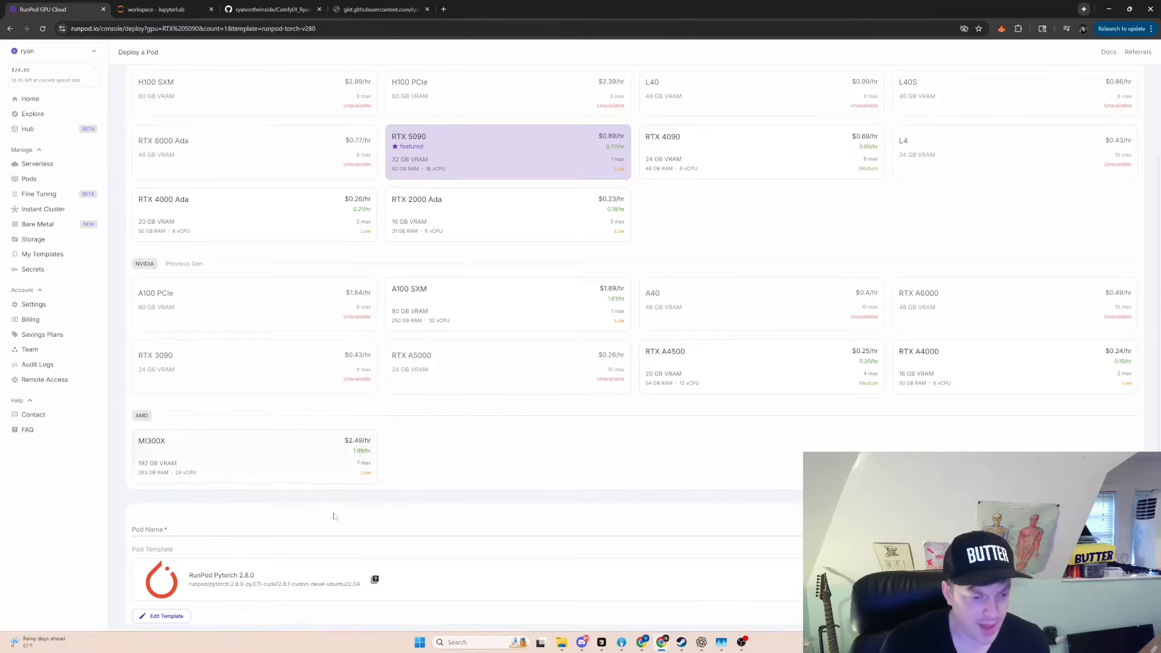
{"action": "scroll", "coordinate": [635, 583], "scroll_direction": "down", "scroll_amount": 2}
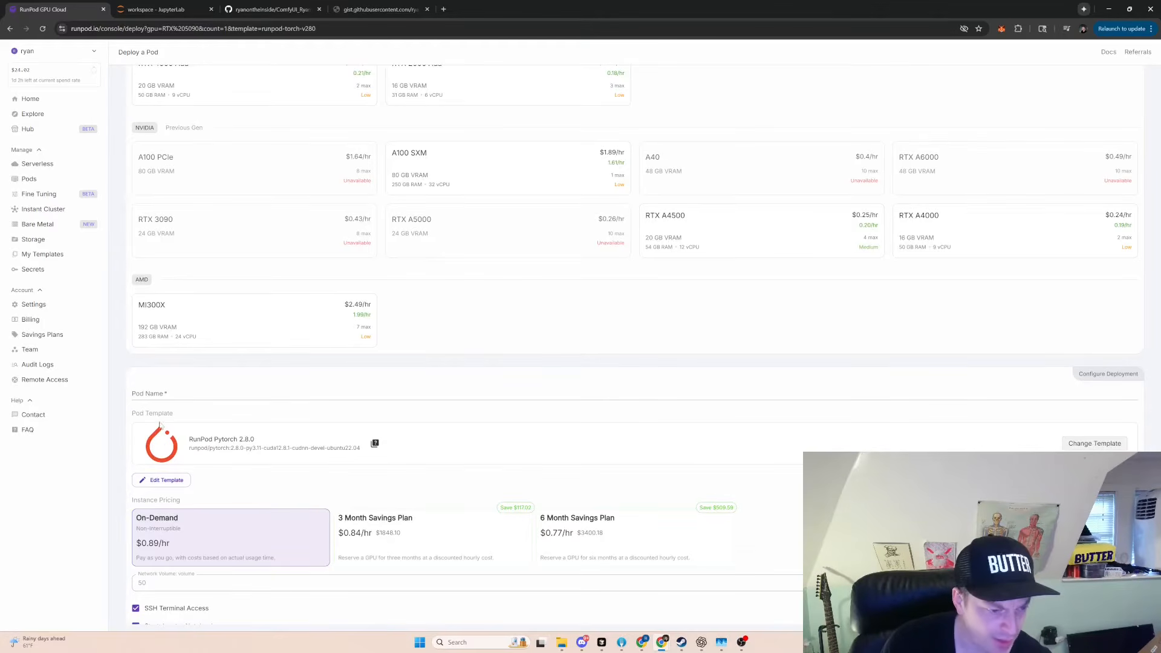
{"action": "left_click", "coordinate": [166, 480]}
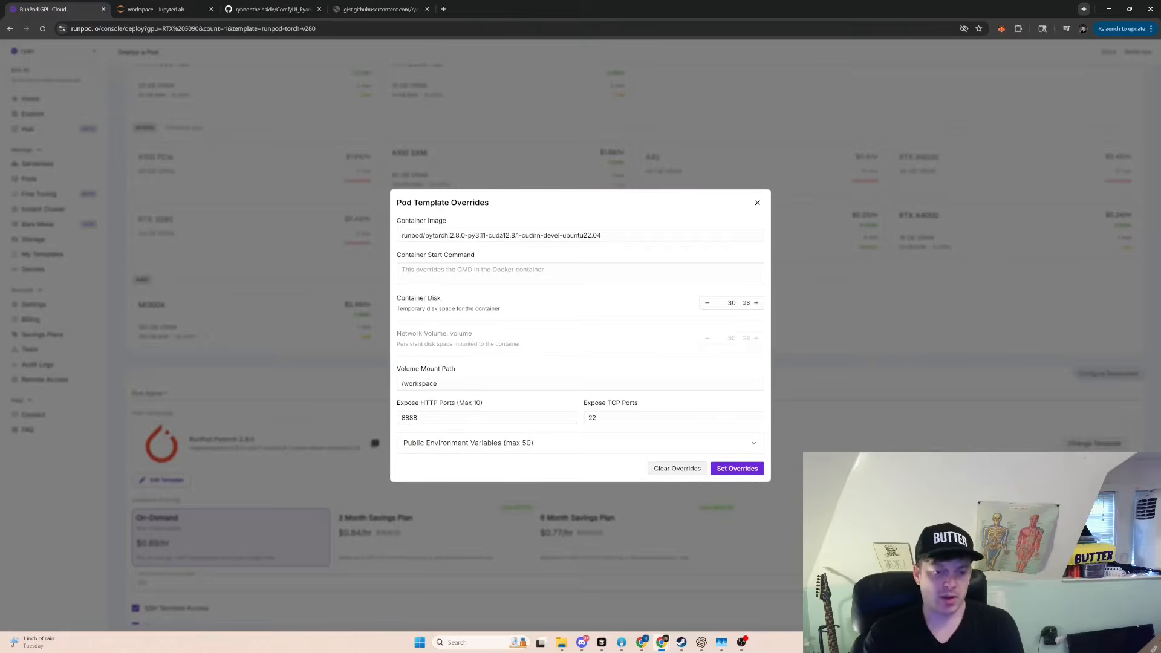
{"action": "left_click", "coordinate": [455, 417]}
{"action": "type", "text": ",8188"}
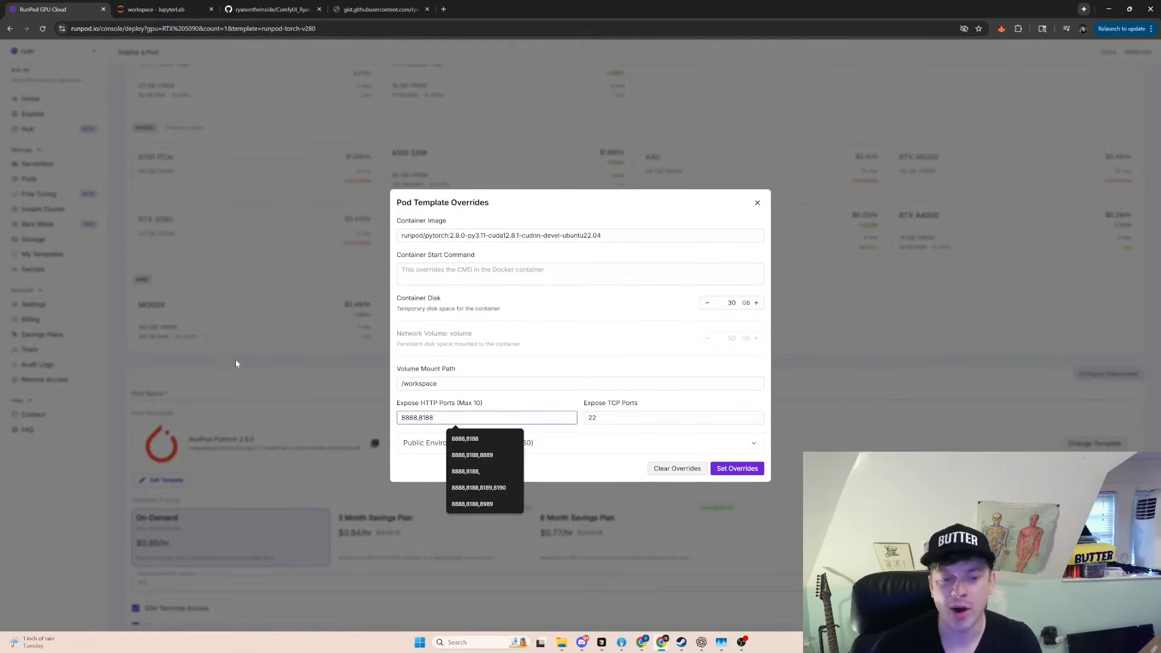
{"action": "left_click", "coordinate": [581, 450]}
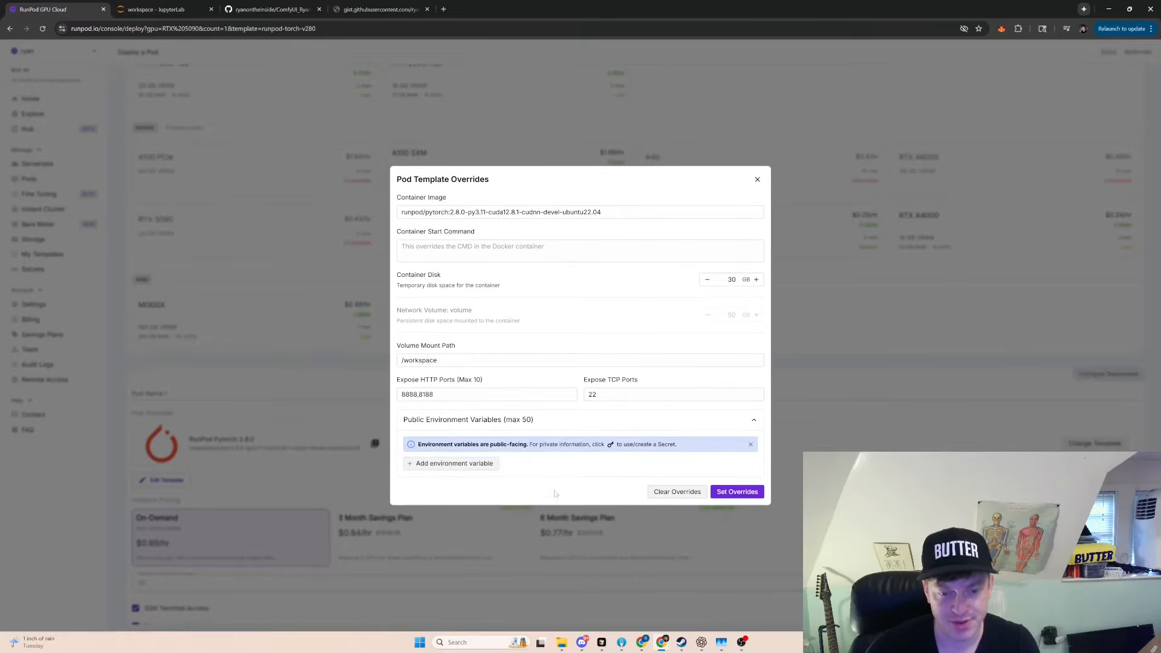
{"action": "left_click", "coordinate": [455, 394]}
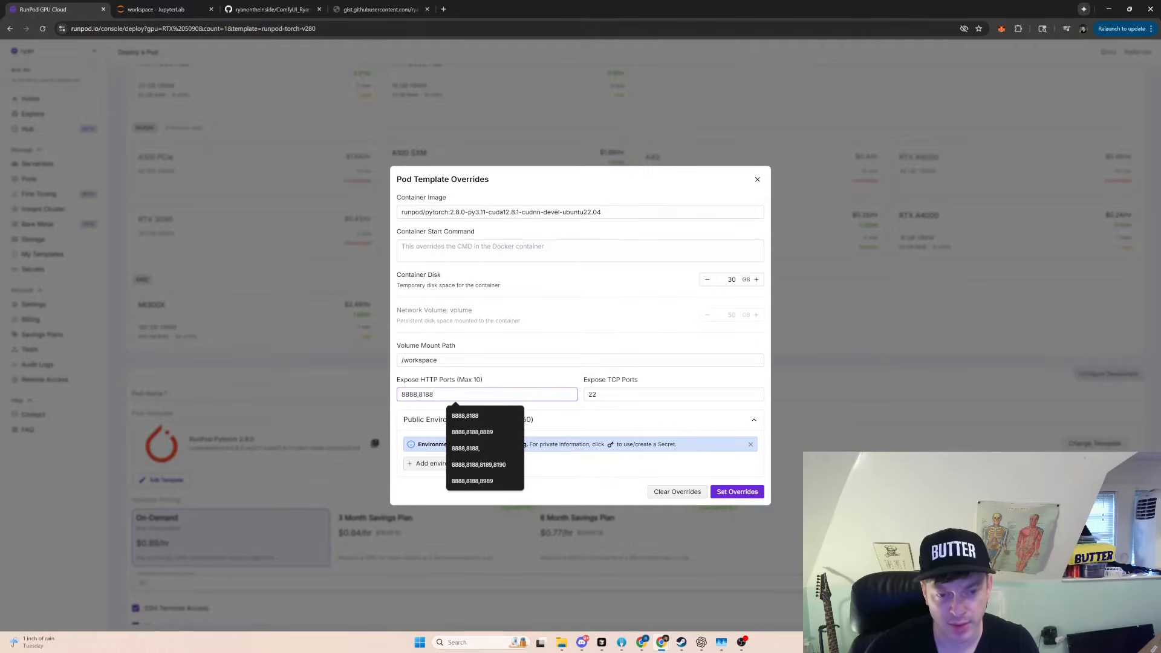
{"action": "left_click", "coordinate": [733, 491]}
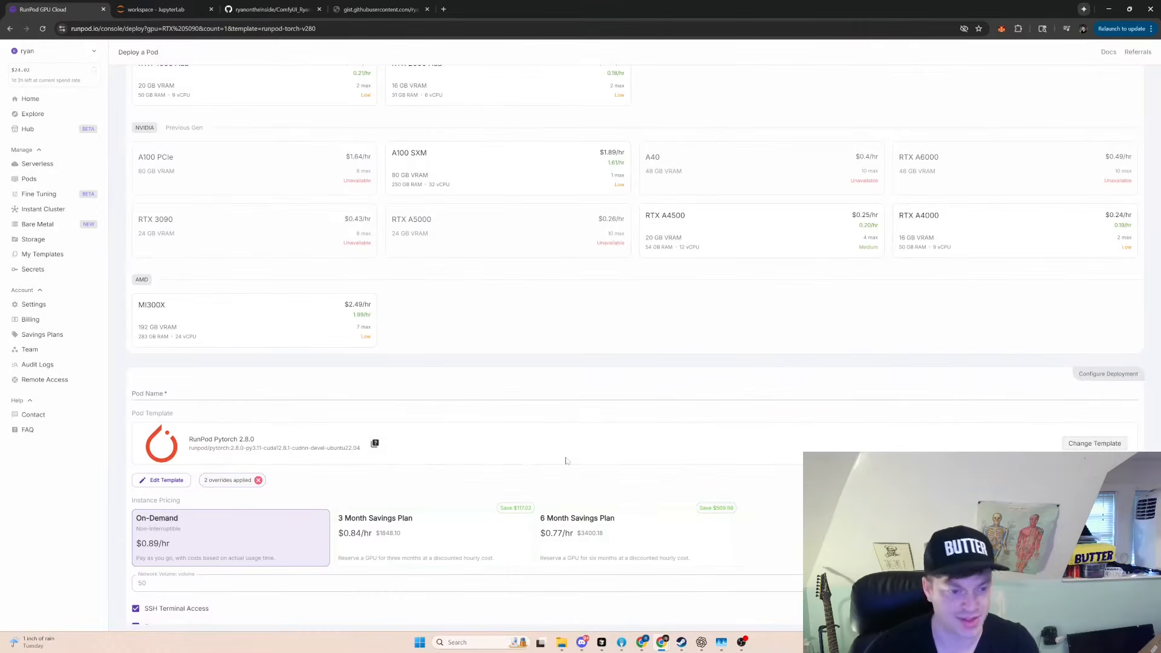
Step: Review the pod configuration and deploy the RTX 5090 pod with on-demand pricing
{"action": "scroll", "coordinate": [744, 252], "scroll_direction": "up", "scroll_amount": 5}
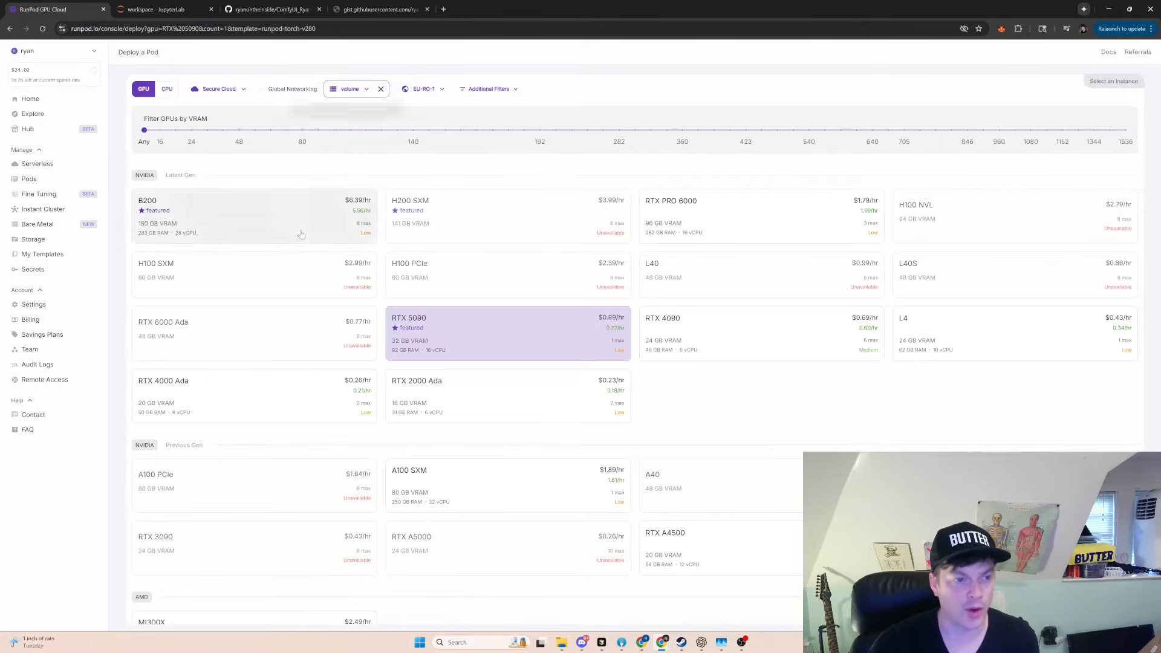
{"action": "scroll", "coordinate": [373, 407], "scroll_direction": "down", "scroll_amount": 6}
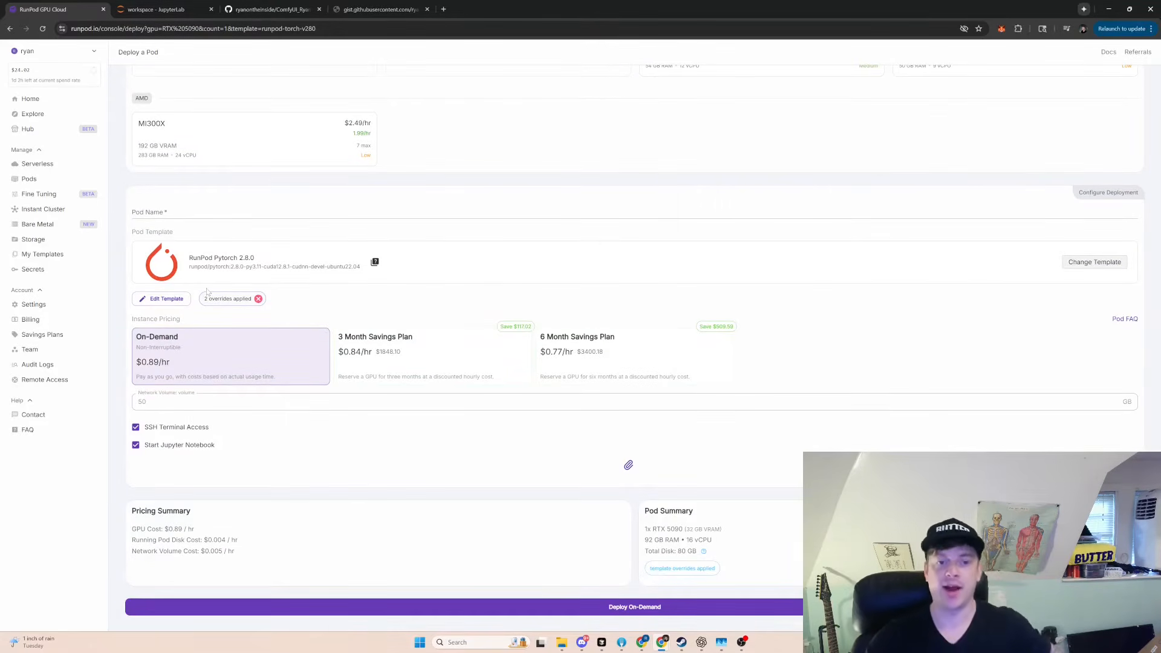
{"action": "left_click", "coordinate": [627, 607]}
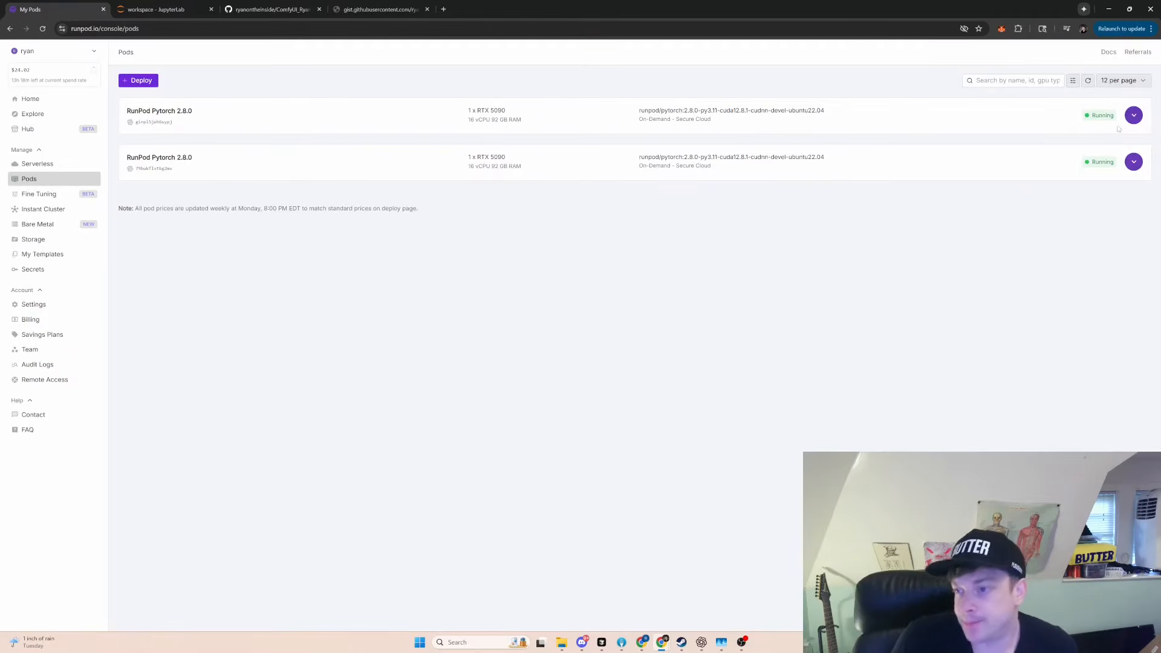
Step: Expand the details of the newly deployed pod and open its connection options
{"action": "left_click", "coordinate": [1133, 115]}
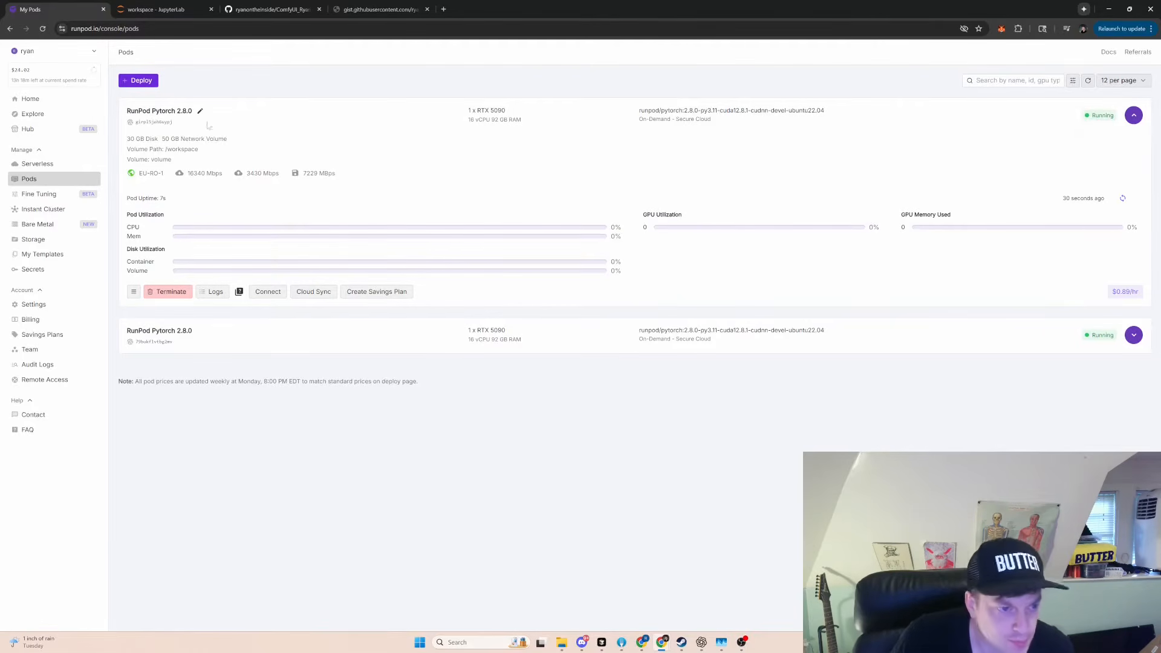
{"action": "left_click", "coordinate": [1132, 116]}
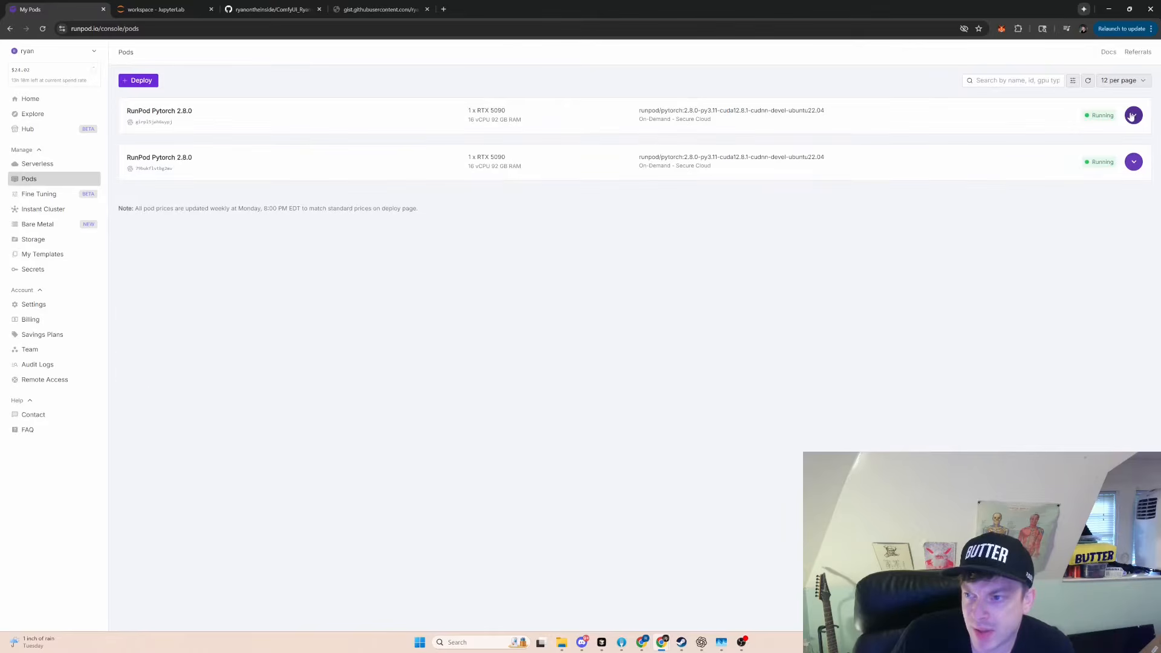
{"action": "left_click", "coordinate": [1132, 117]}
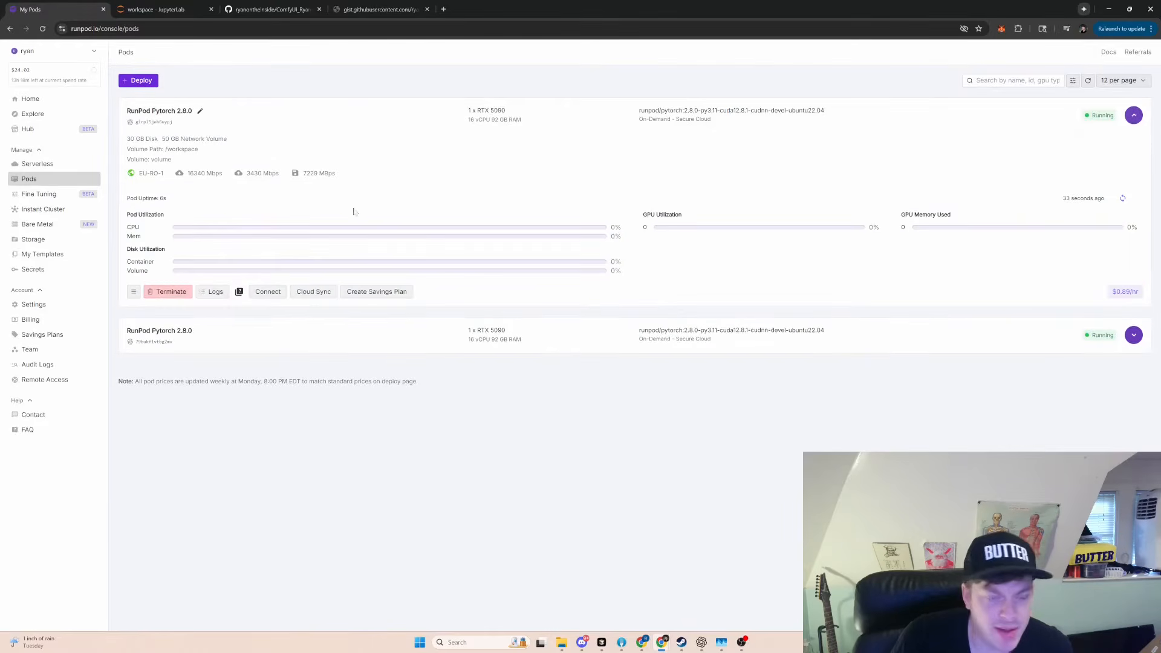
{"action": "left_click", "coordinate": [274, 295]}
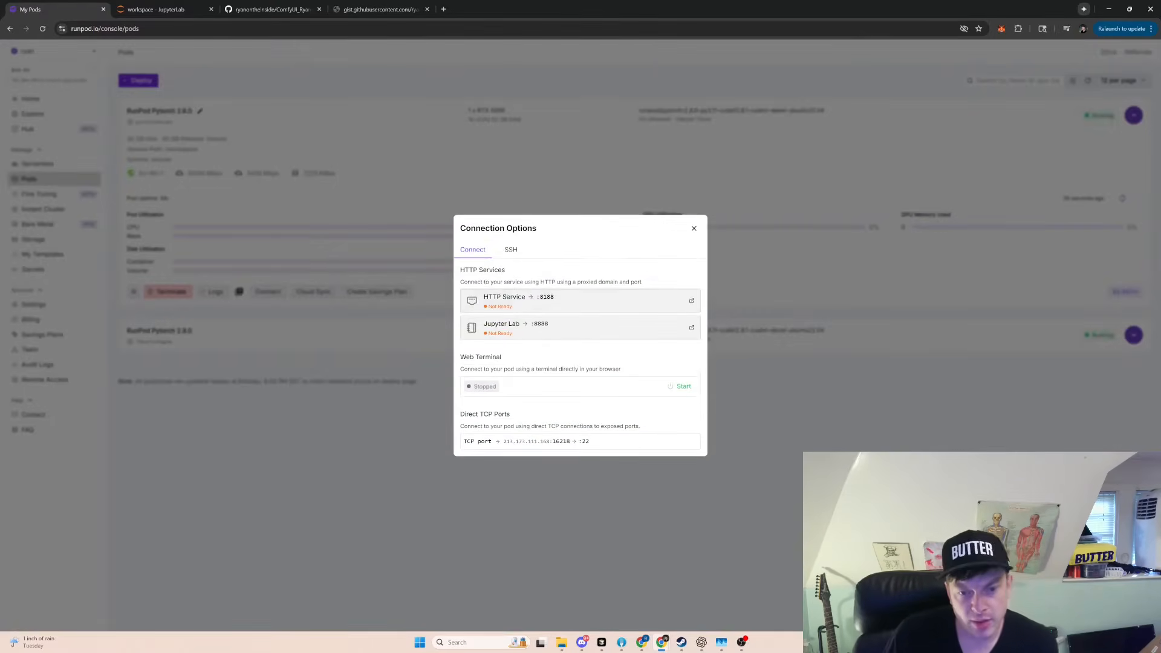
Step: Open the pod's Jupyter Lab service on port 8888 and close the pod's connection options
{"action": "left_click", "coordinate": [529, 329]}
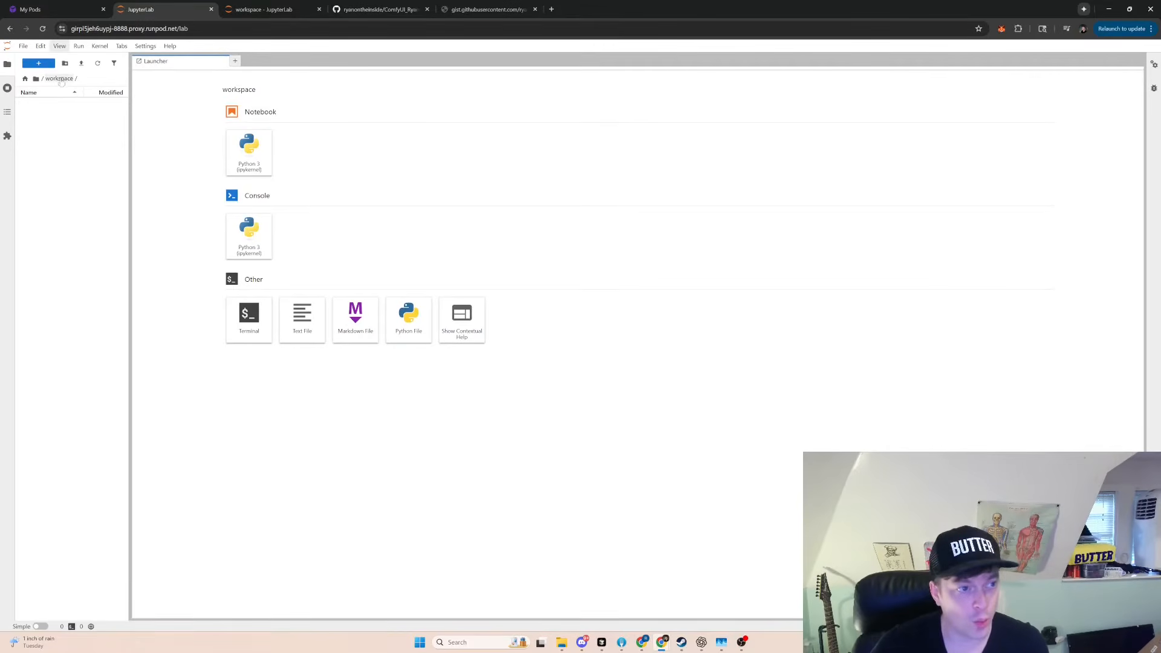
{"action": "left_click", "coordinate": [33, 9]}
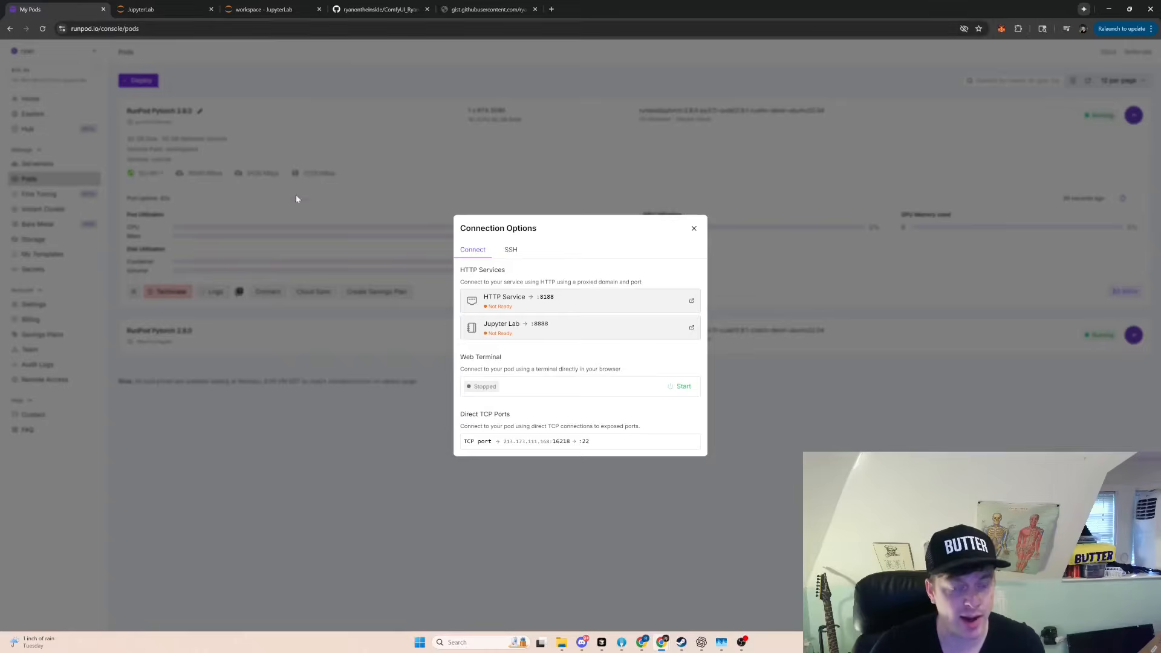
{"action": "left_click", "coordinate": [220, 331]}
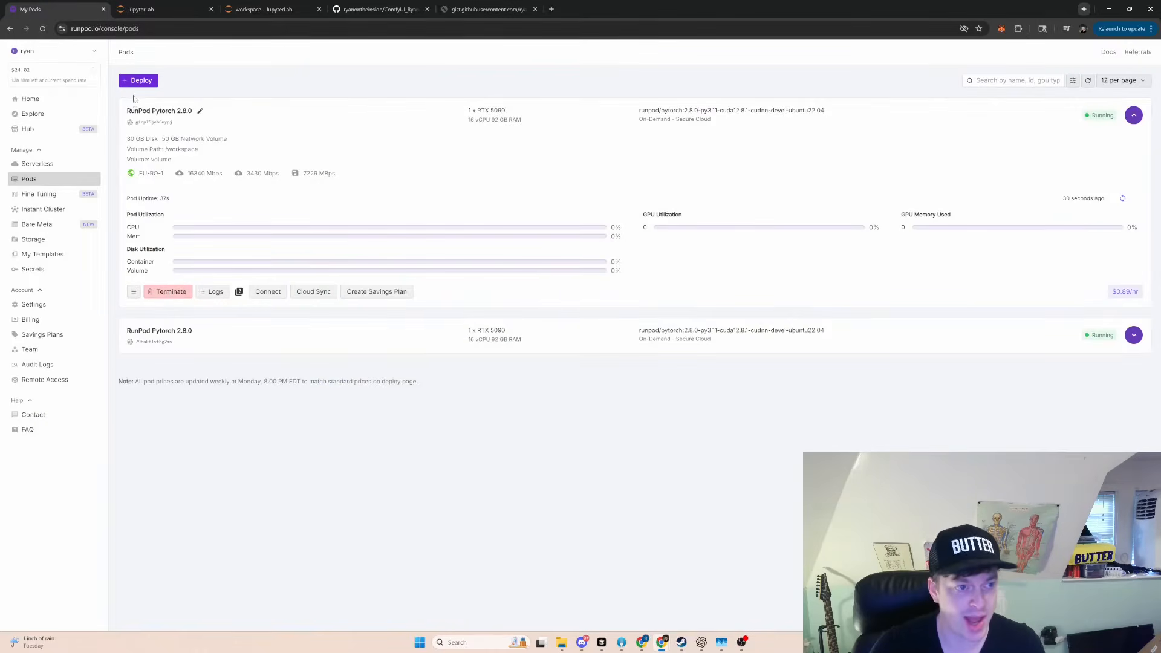
{"action": "left_click", "coordinate": [179, 14]}
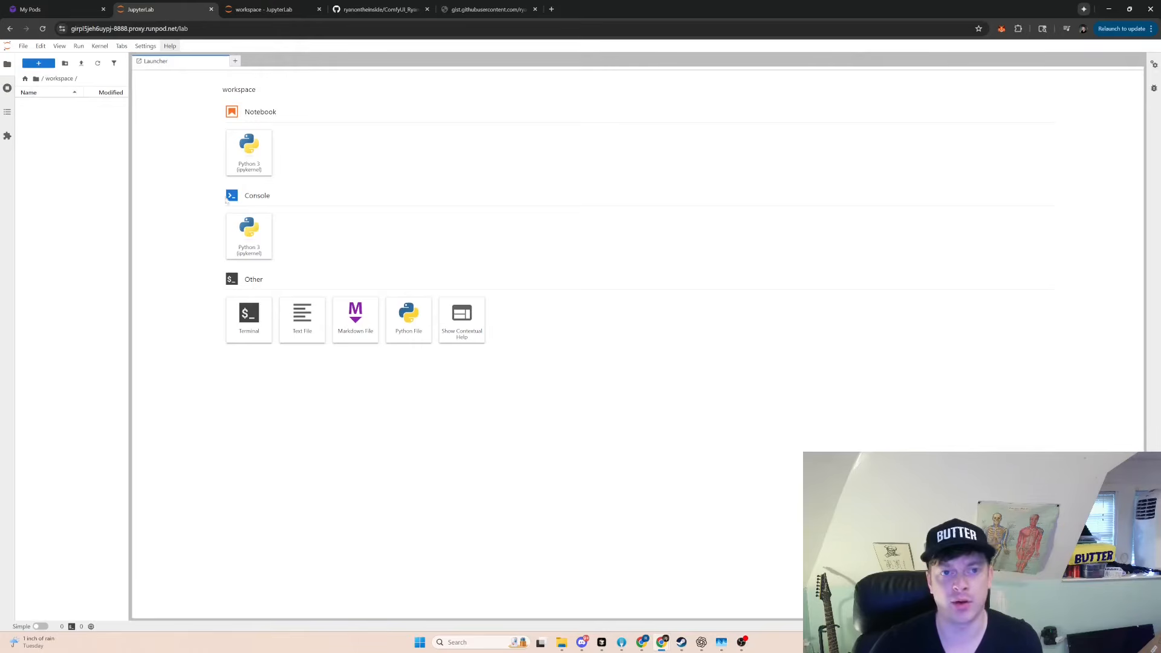
Step: Review the comfyui_setup.sh script in the raw gist, including its directory, Miniconda and ComfyUI installation sections
{"action": "left_click", "coordinate": [487, 9]}
{"action": "left_click", "coordinate": [502, 29]}
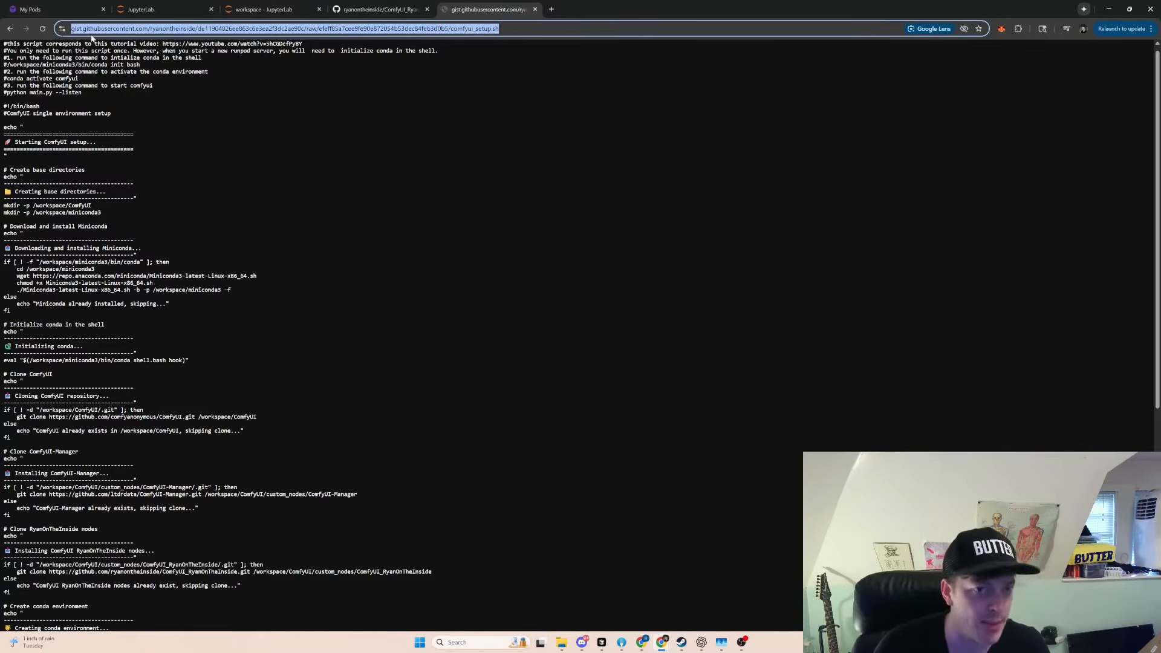
{"action": "scroll", "coordinate": [223, 226], "scroll_direction": "down", "scroll_amount": 2}
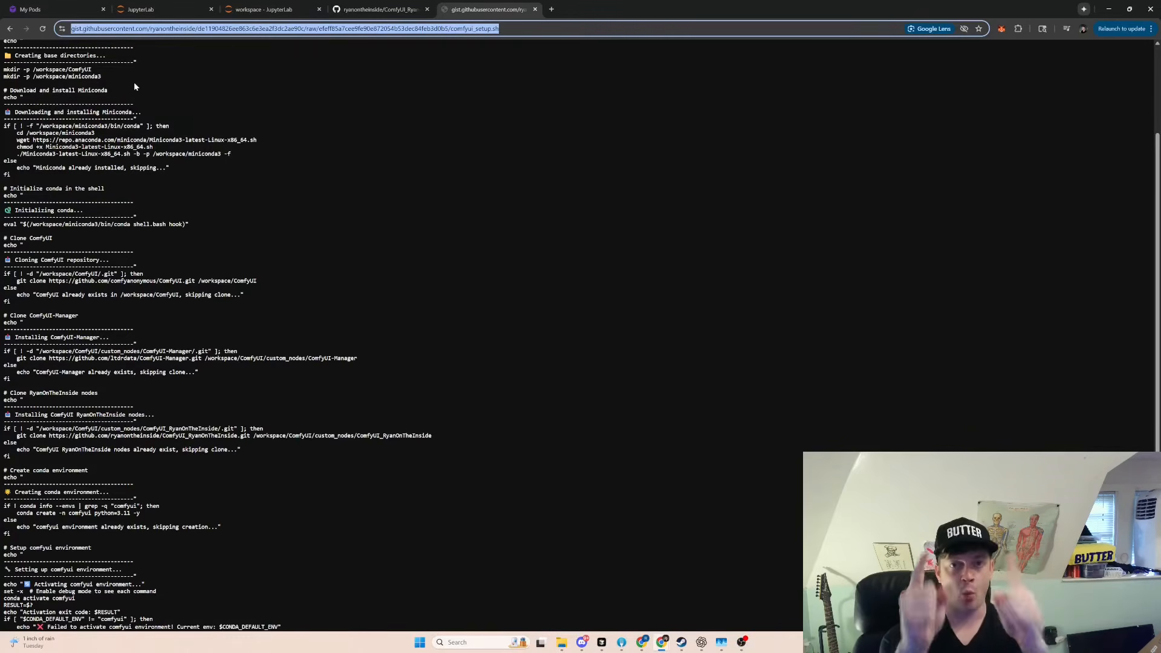
{"action": "left_click", "coordinate": [127, 20]}
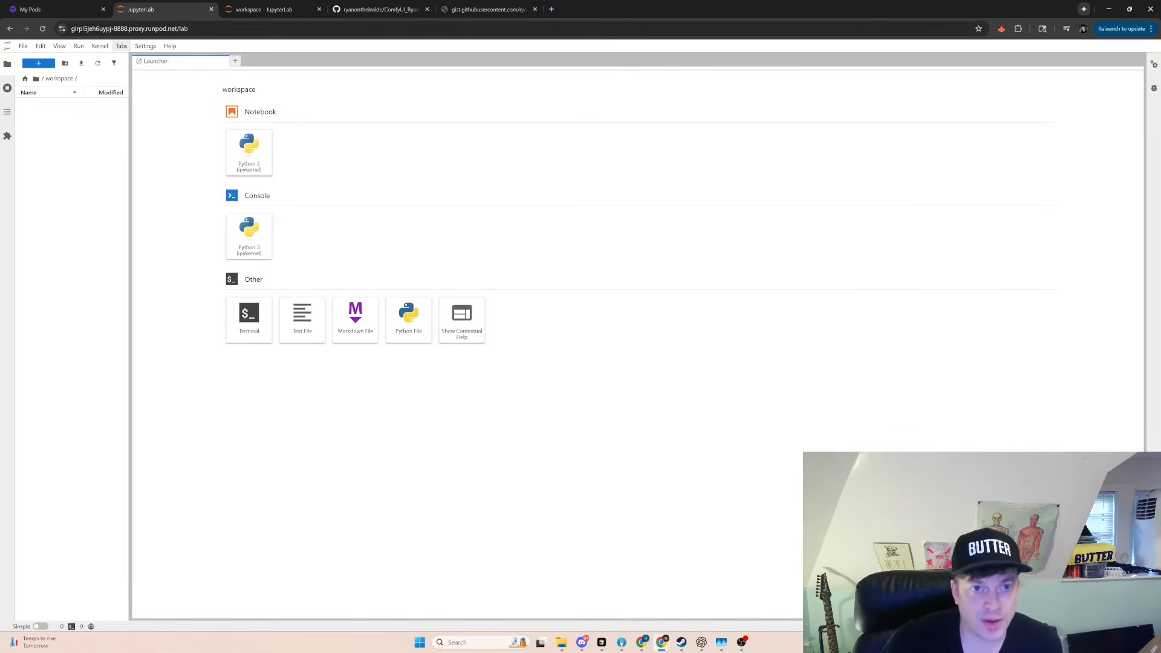
Step: Copy the raw gist URL of comfyui_setup.sh and open a terminal in the new pod's JupyterLab workspace
{"action": "left_click", "coordinate": [466, 10]}
{"action": "left_click", "coordinate": [508, 29]}
{"action": "key", "text": "ctrl+c"}
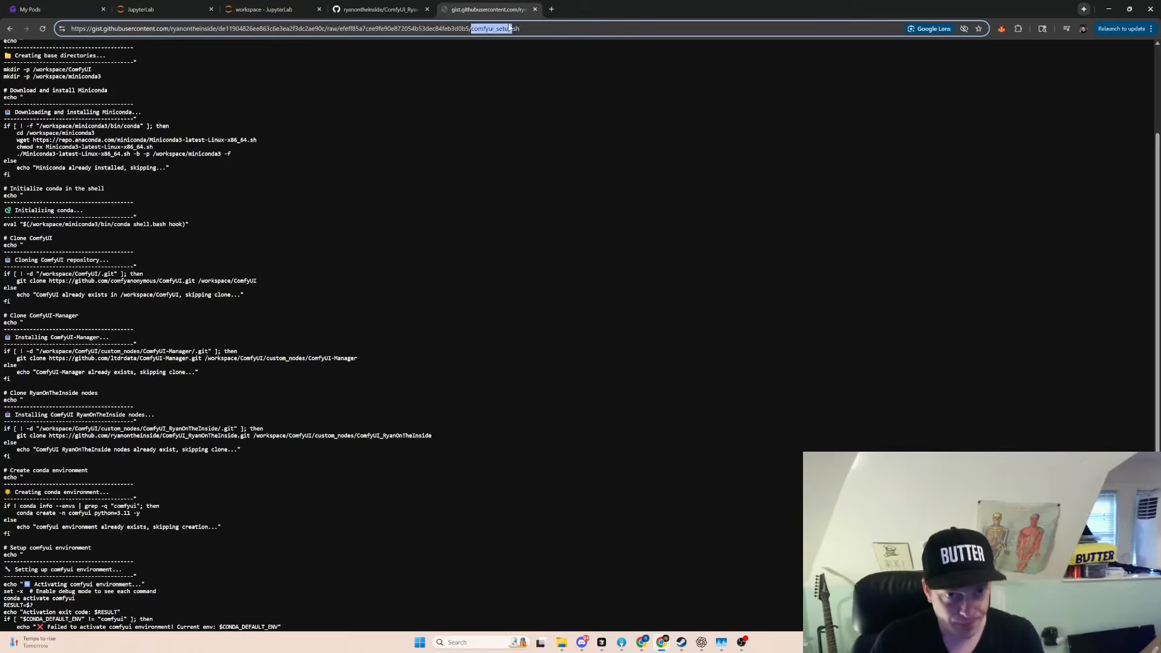
{"action": "left_click", "coordinate": [160, 10]}
{"action": "left_click", "coordinate": [256, 331]}
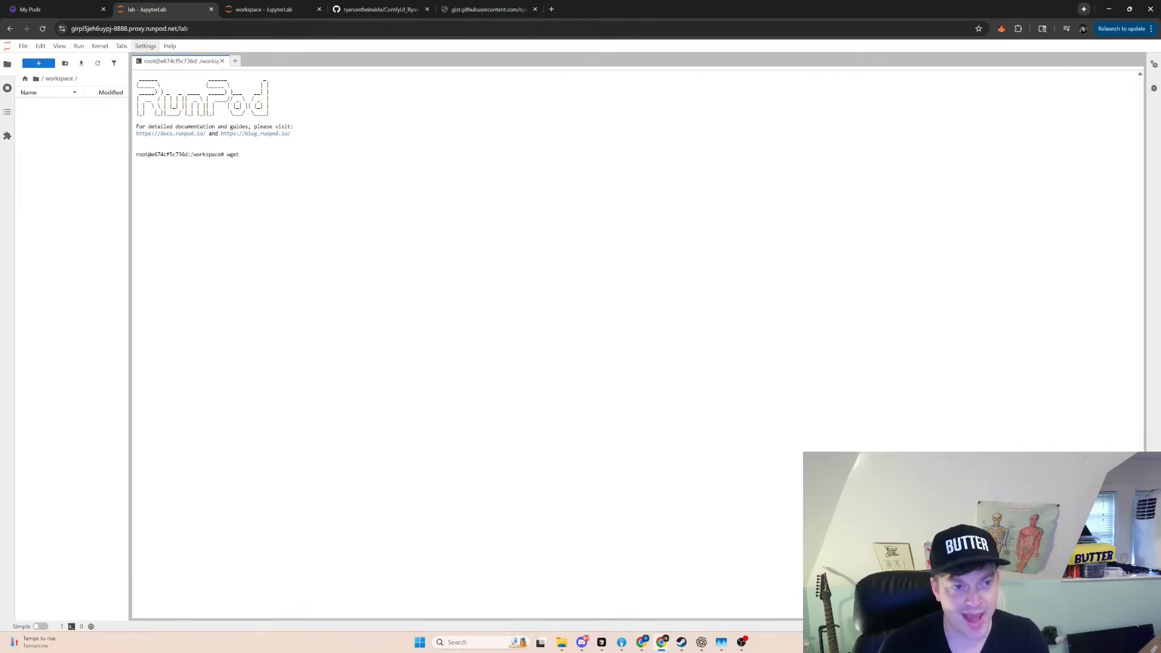
Step: Download comfyui_setup.sh from the copied gist URL using wget with --content-disposition, and refresh the workspace file list
{"action": "type", "text": "wget"}
{"action": "key", "text": "ctrl+v"}
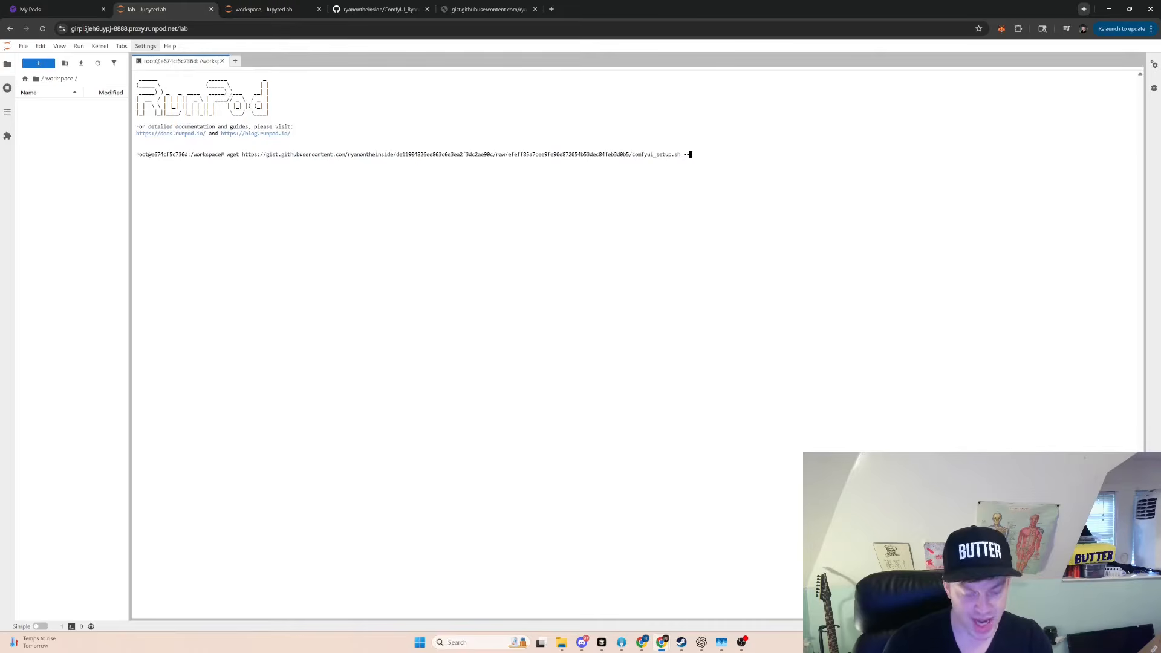
{"action": "type", "text": "--content-disposition"}
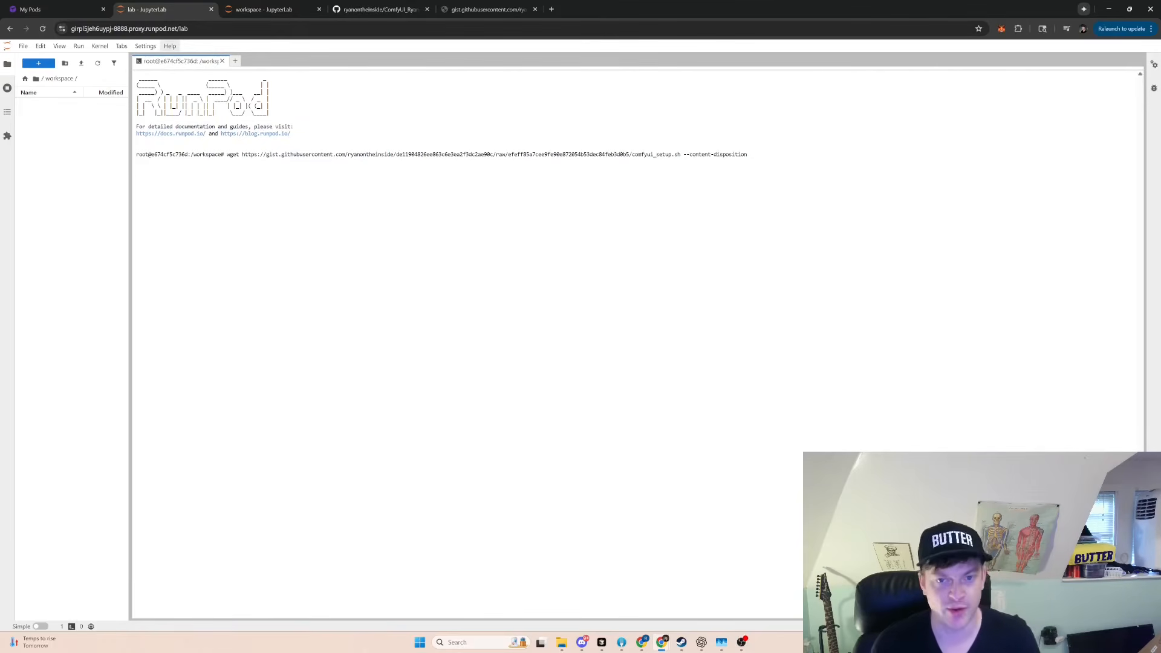
{"action": "key", "text": "Return"}
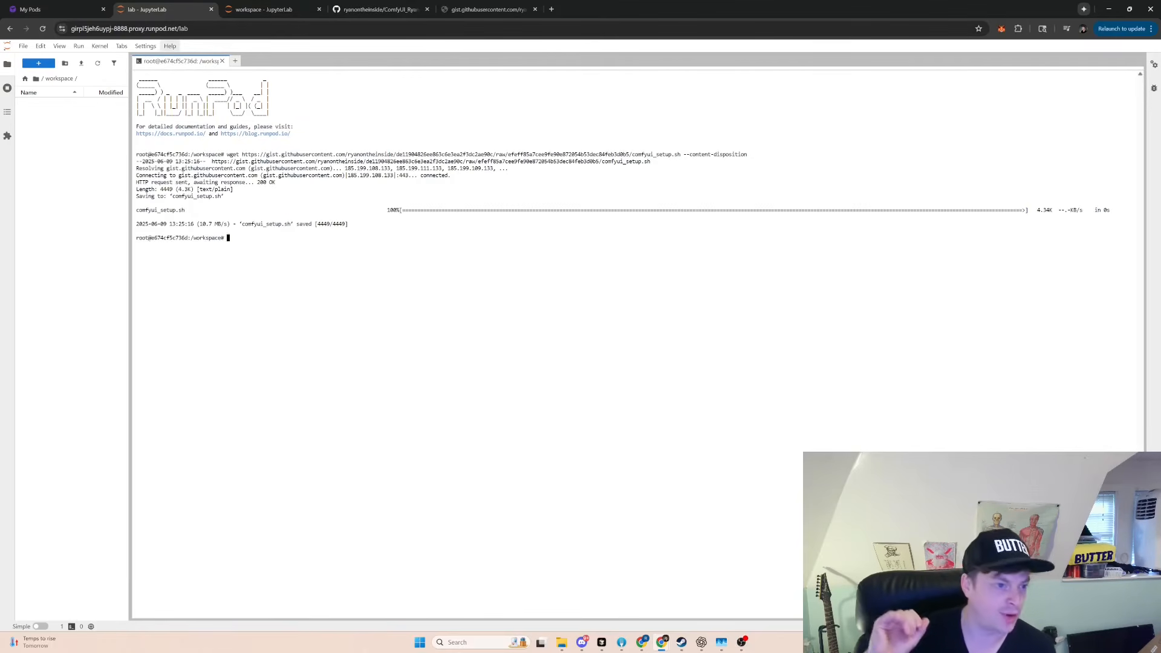
{"action": "left_click", "coordinate": [96, 63]}
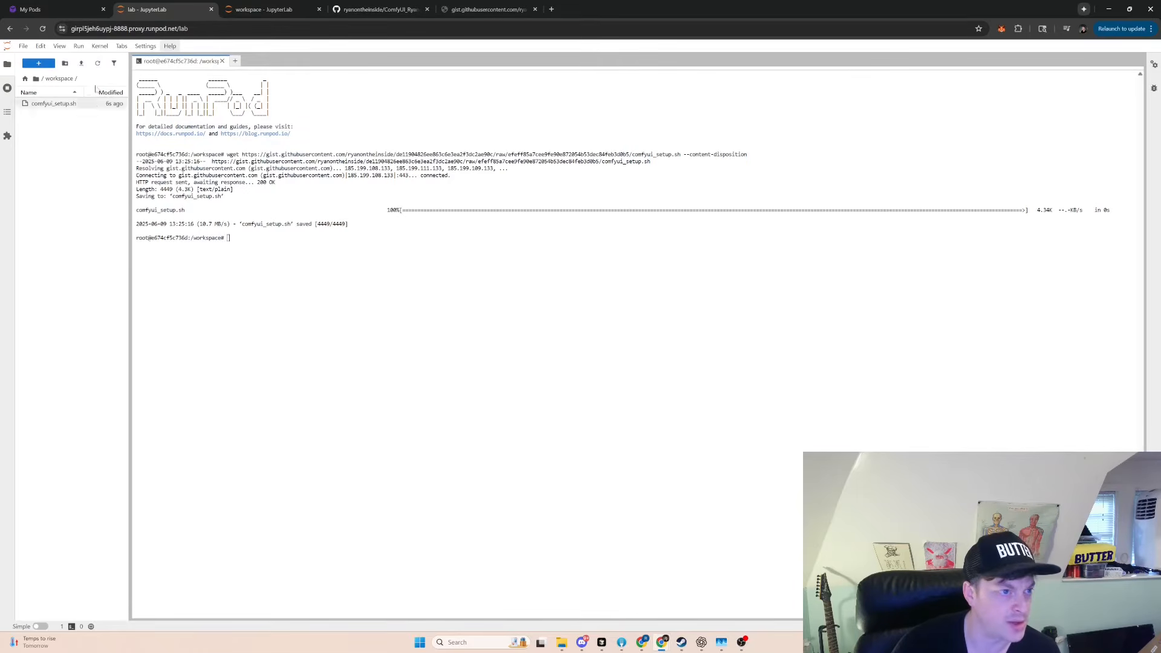
Step: Check that the terminal is in the workspace directory holding the downloaded script and run bash comfyui_setup.sh
{"action": "left_click", "coordinate": [65, 104]}
{"action": "left_click", "coordinate": [229, 238]}
{"action": "double_click", "coordinate": [212, 238]}
{"action": "left_click", "coordinate": [221, 237]}
{"action": "left_click_drag", "start_coordinate": [221, 238], "coordinate": [197, 237]}
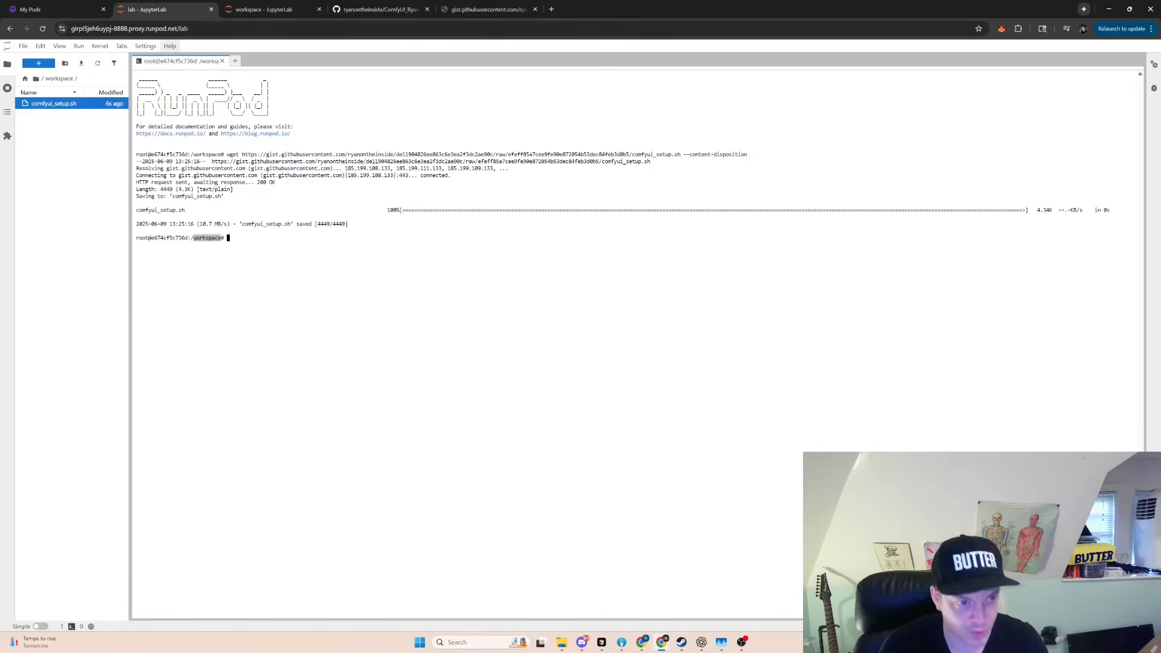
{"action": "left_click", "coordinate": [195, 238]}
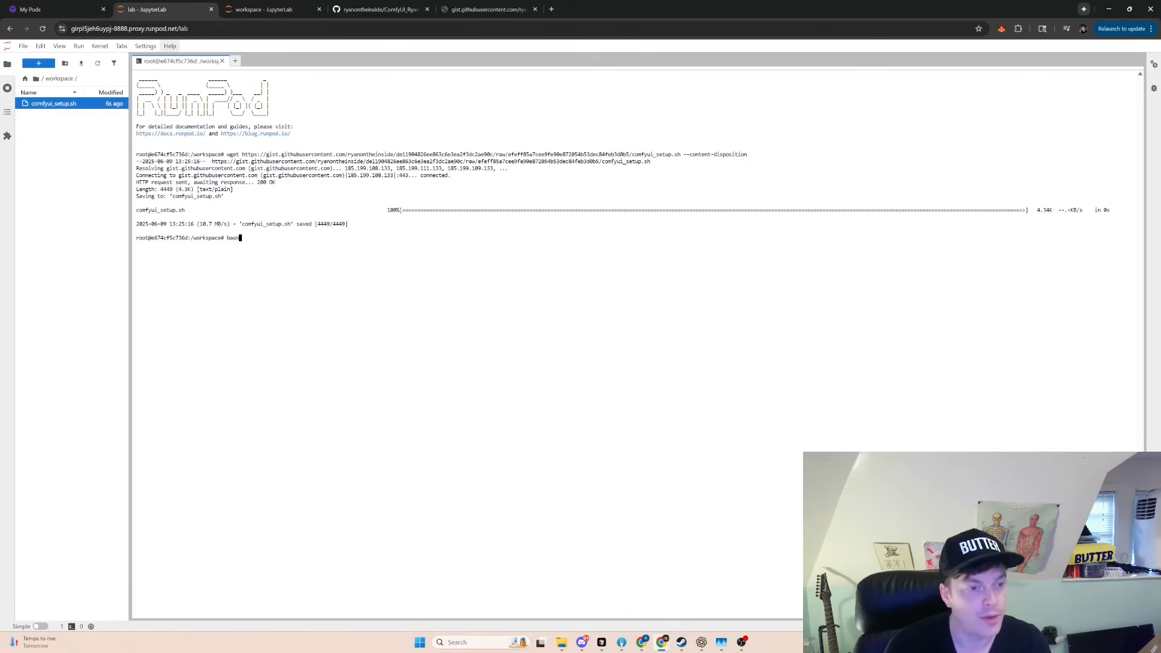
{"action": "type", "text": "bash com"}
{"action": "key", "text": "Tab"}
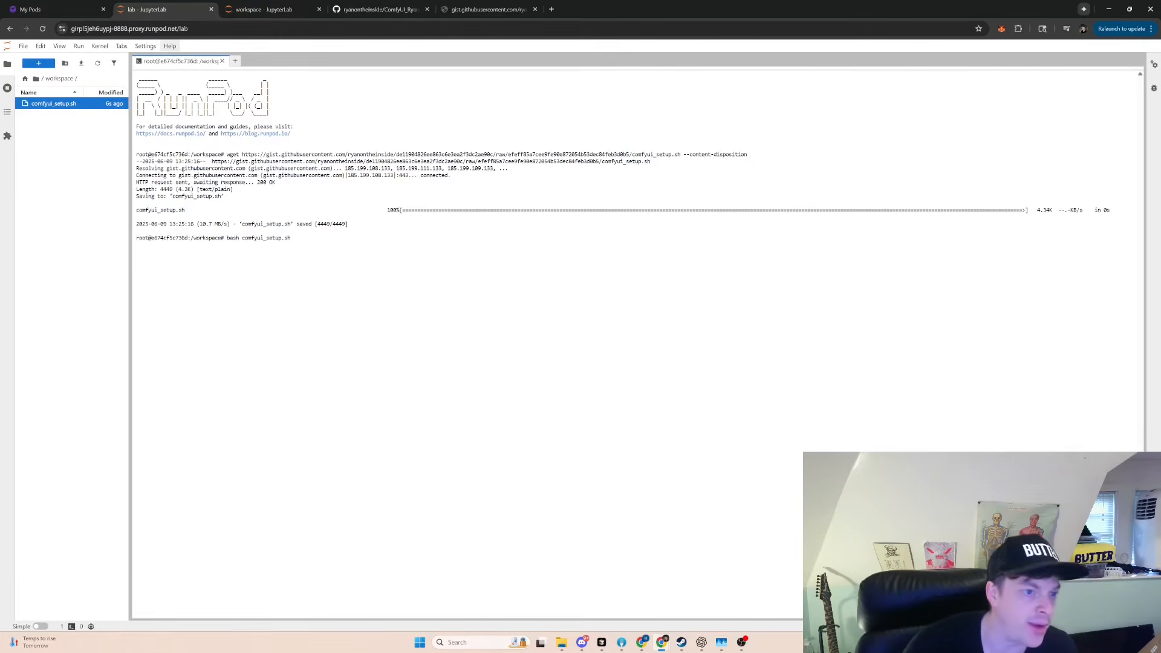
{"action": "key", "text": "Return"}
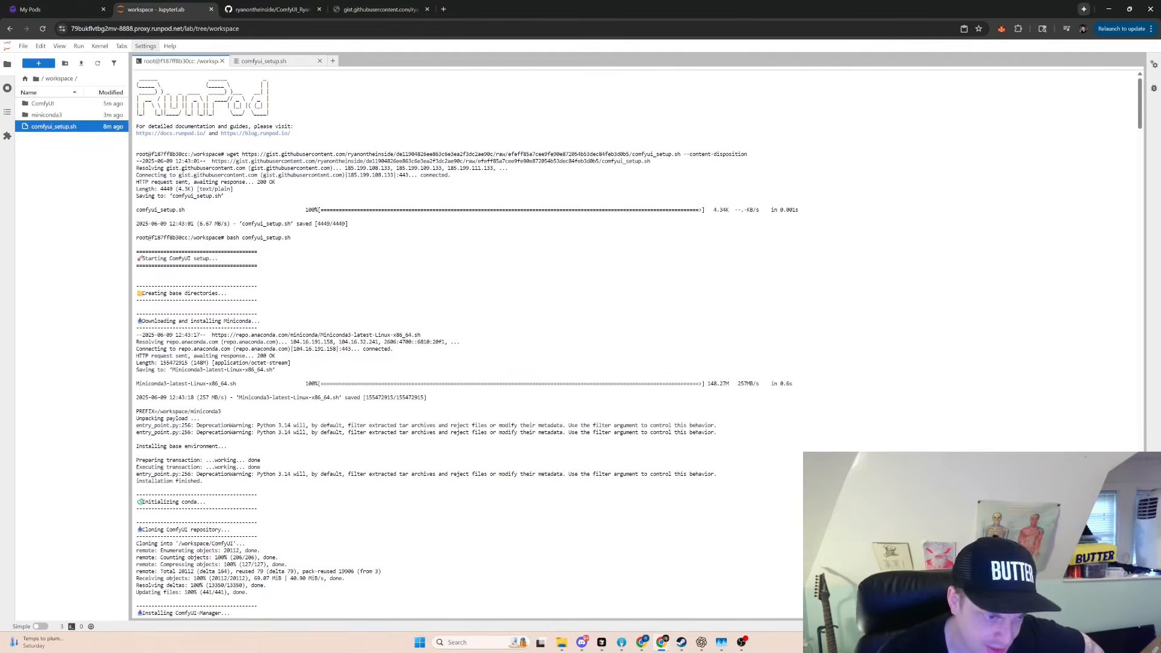
Step: Read through the setup script's terminal output from the base directory creation to the end
{"action": "double_click", "coordinate": [175, 293]}
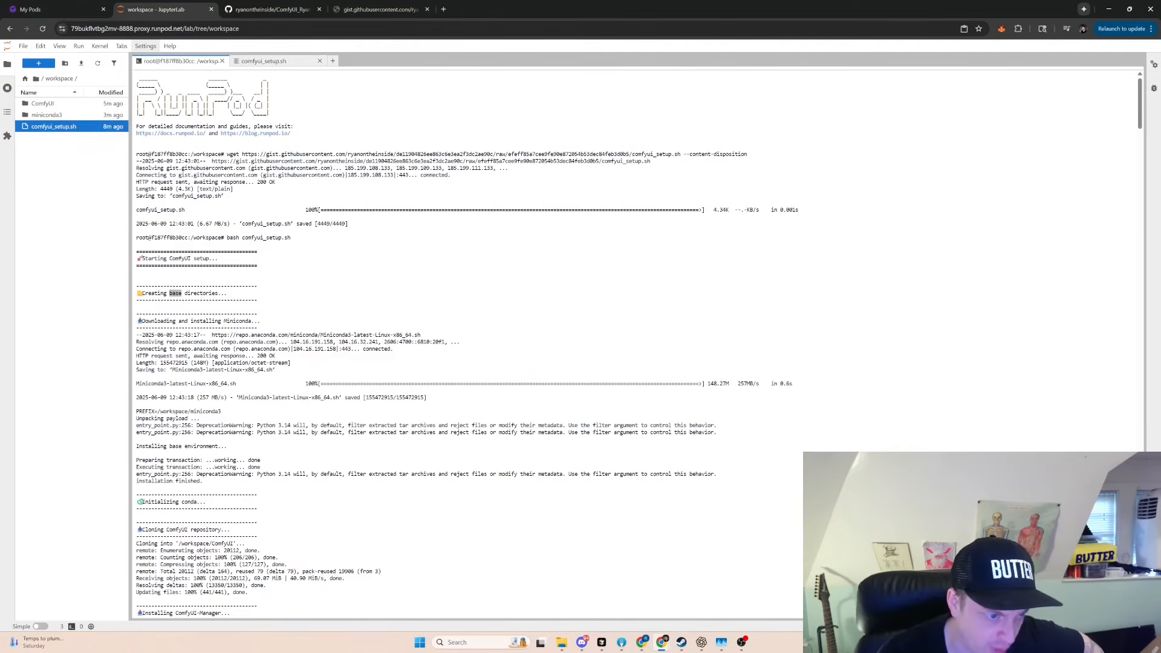
{"action": "scroll", "coordinate": [423, 339], "scroll_direction": "down", "scroll_amount": 10}
{"action": "scroll", "coordinate": [459, 345], "scroll_direction": "down", "scroll_amount": 15}
{"action": "scroll", "coordinate": [611, 344], "scroll_direction": "down", "scroll_amount": 10}
{"action": "scroll", "coordinate": [611, 345], "scroll_direction": "down", "scroll_amount": 20}
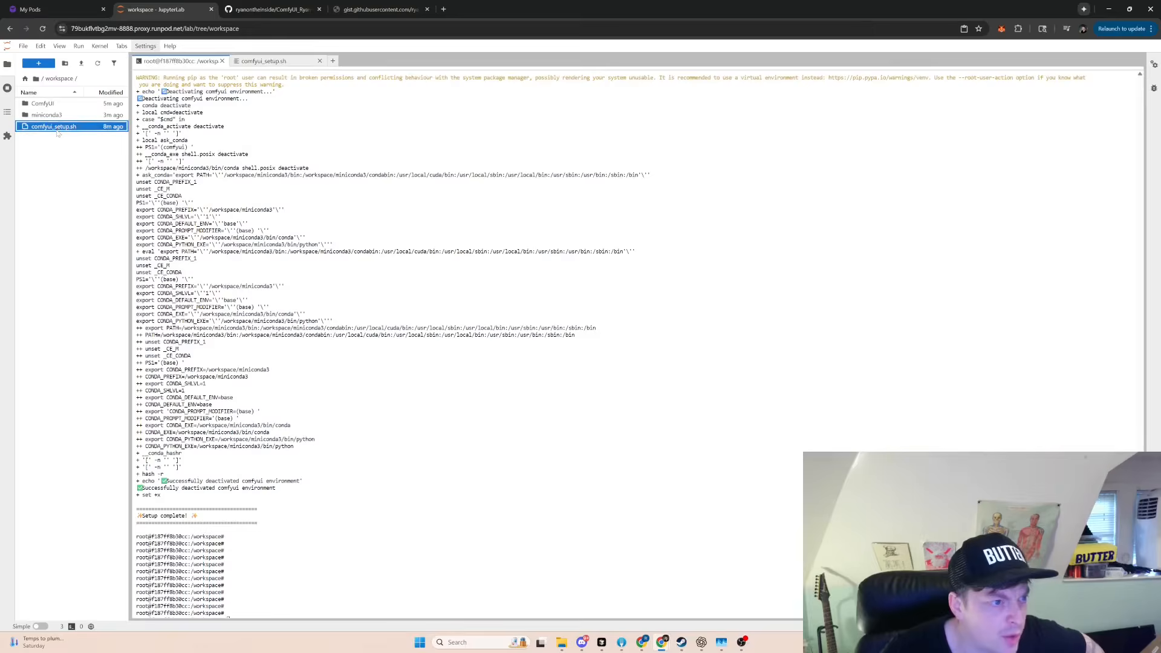
Step: Copy the conda initialization command, /workspace/miniconda3/bin/conda init bash, from the opening comments of comfyui_setup.sh
{"action": "left_click", "coordinate": [260, 61]}
{"action": "left_click_drag", "start_coordinate": [227, 133], "coordinate": [127, 70]}
{"action": "left_click", "coordinate": [242, 101]}
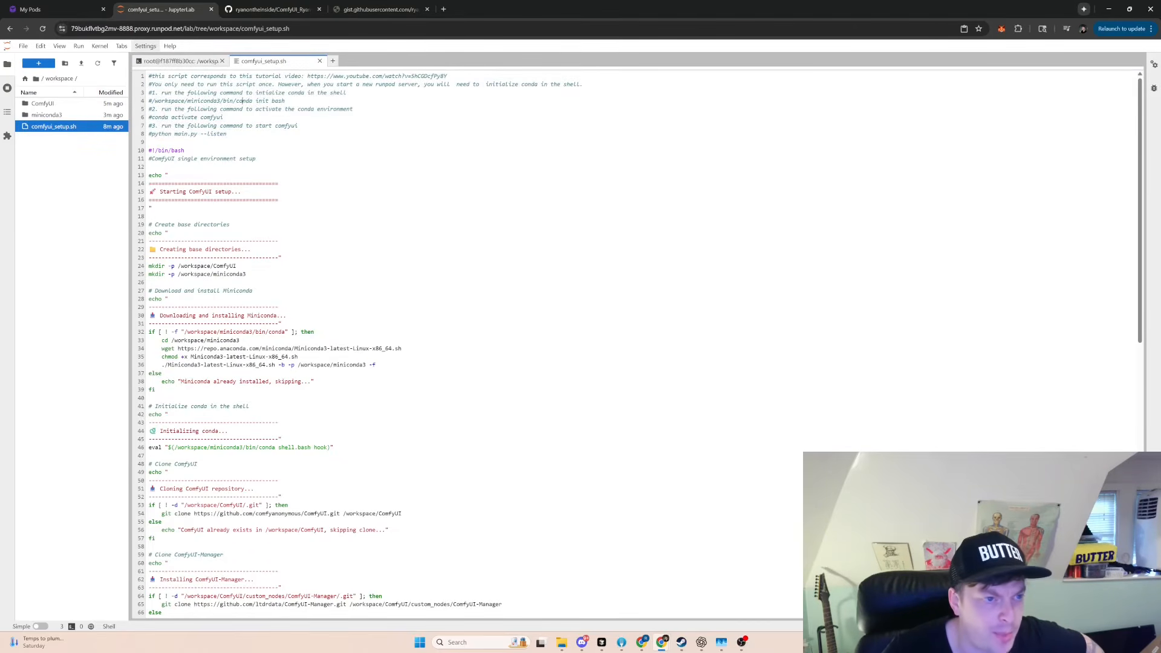
{"action": "left_click_drag", "start_coordinate": [285, 101], "coordinate": [157, 101]}
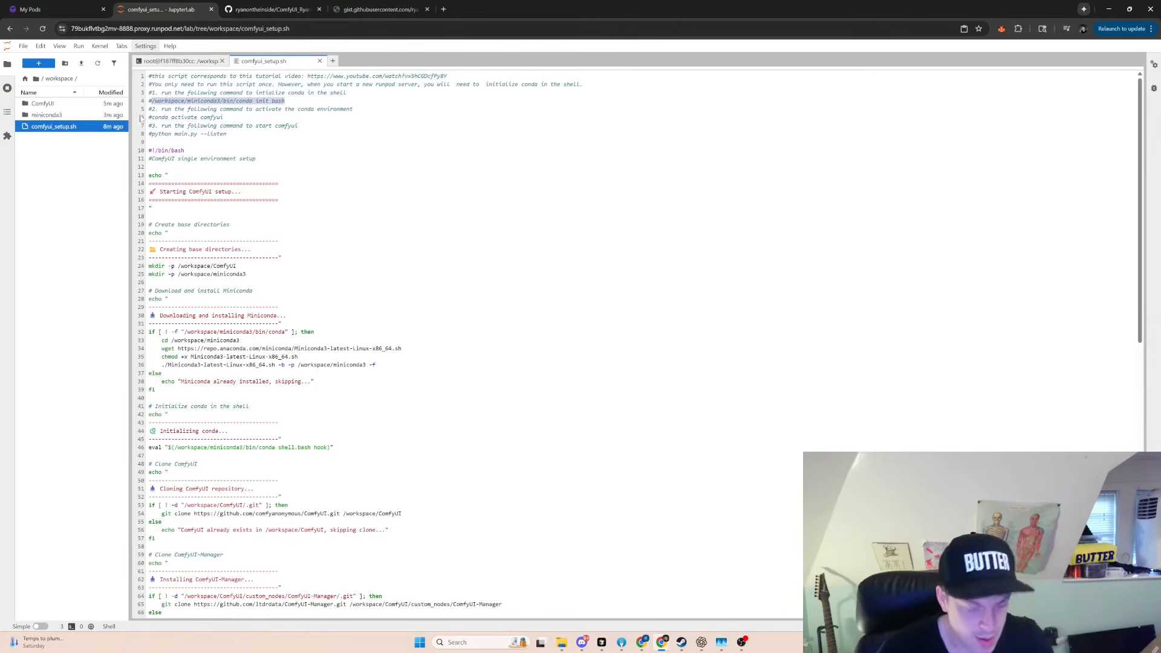
Step: Run /workspace/miniconda3/bin/conda init bash in the terminal where the setup script was executed
{"action": "left_click", "coordinate": [182, 61]}
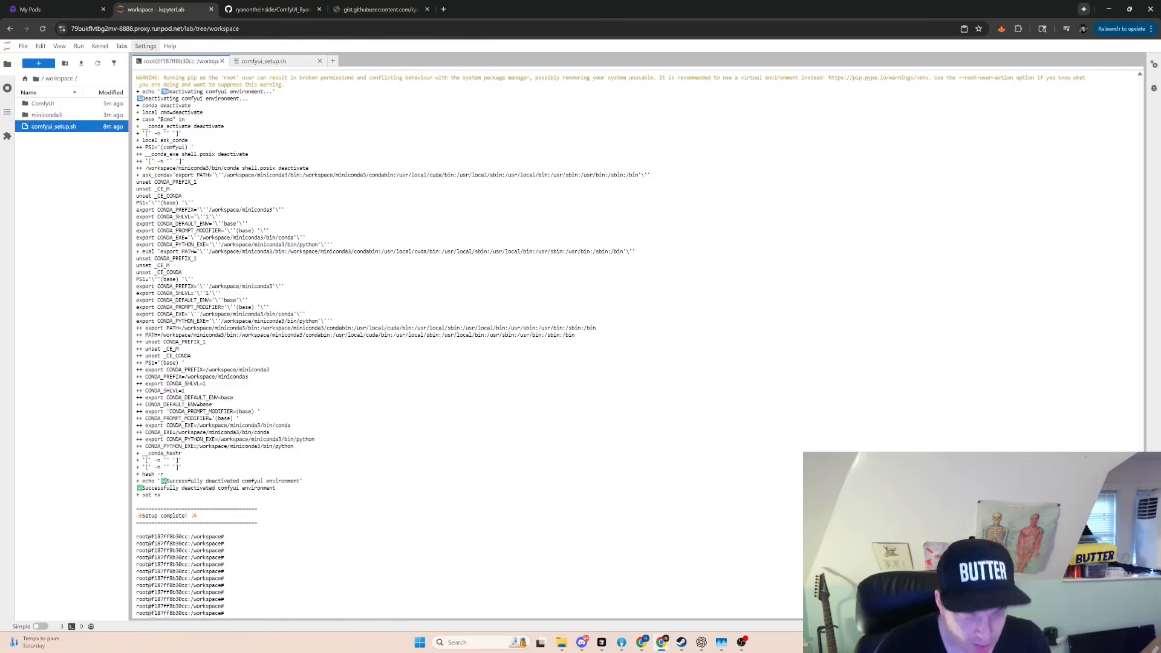
{"action": "type", "text": "workspace/miniconda3/bin/conda init bash"}
{"action": "right_click", "coordinate": [279, 583]}
{"action": "left_click", "coordinate": [309, 566]}
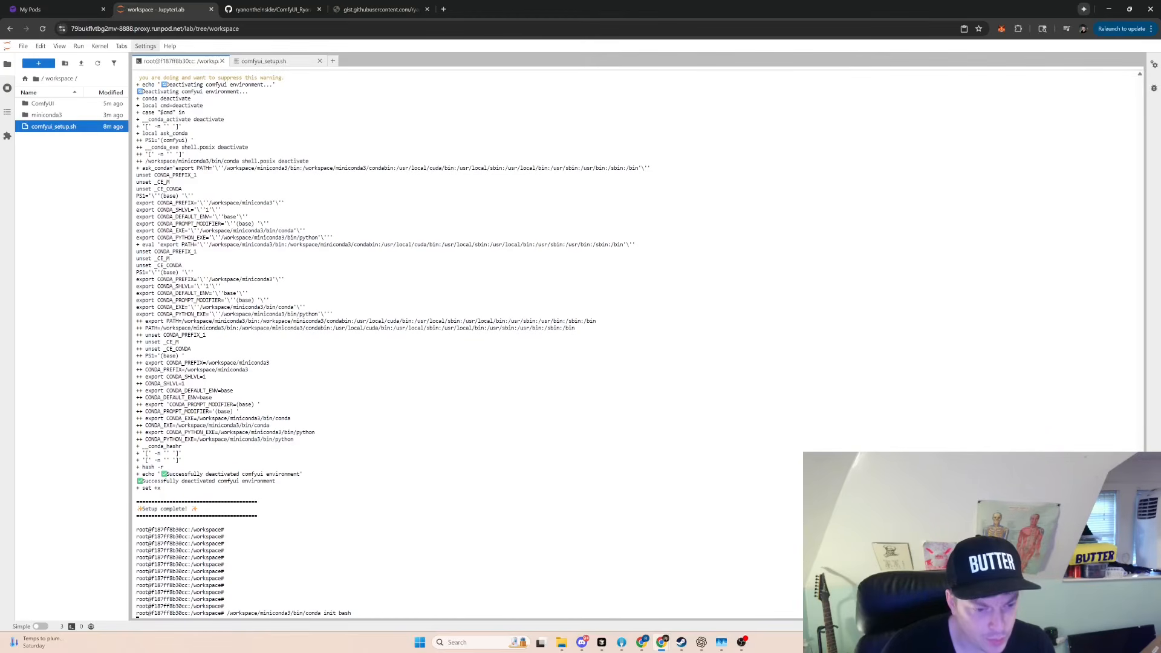
{"action": "key", "text": "Return"}
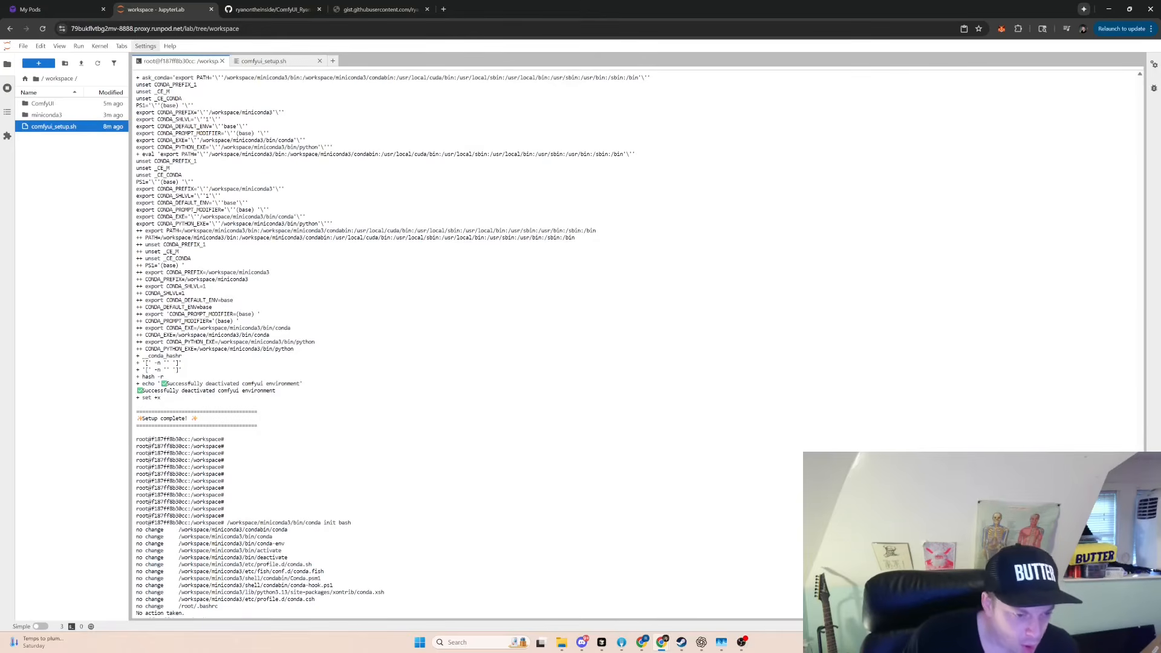
{"action": "key", "text": "Return"}
{"action": "key", "text": "Return"}
{"action": "key", "text": "Return"}
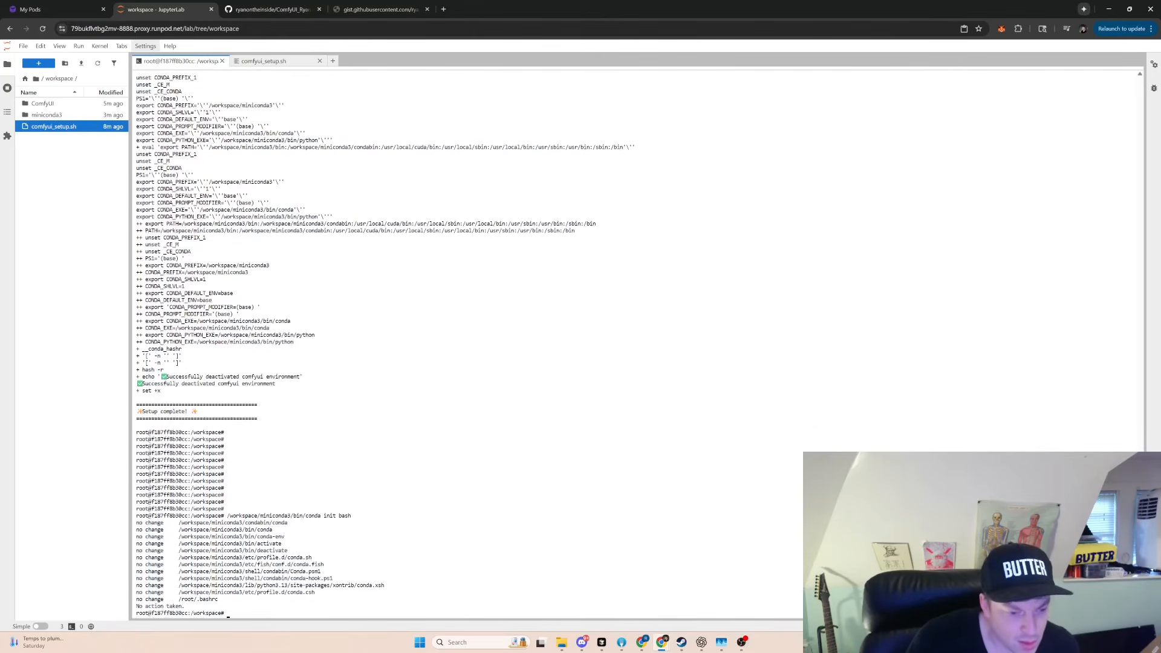
{"action": "key", "text": "Return"}
{"action": "key", "text": "Return"}
{"action": "key", "text": "Return"}
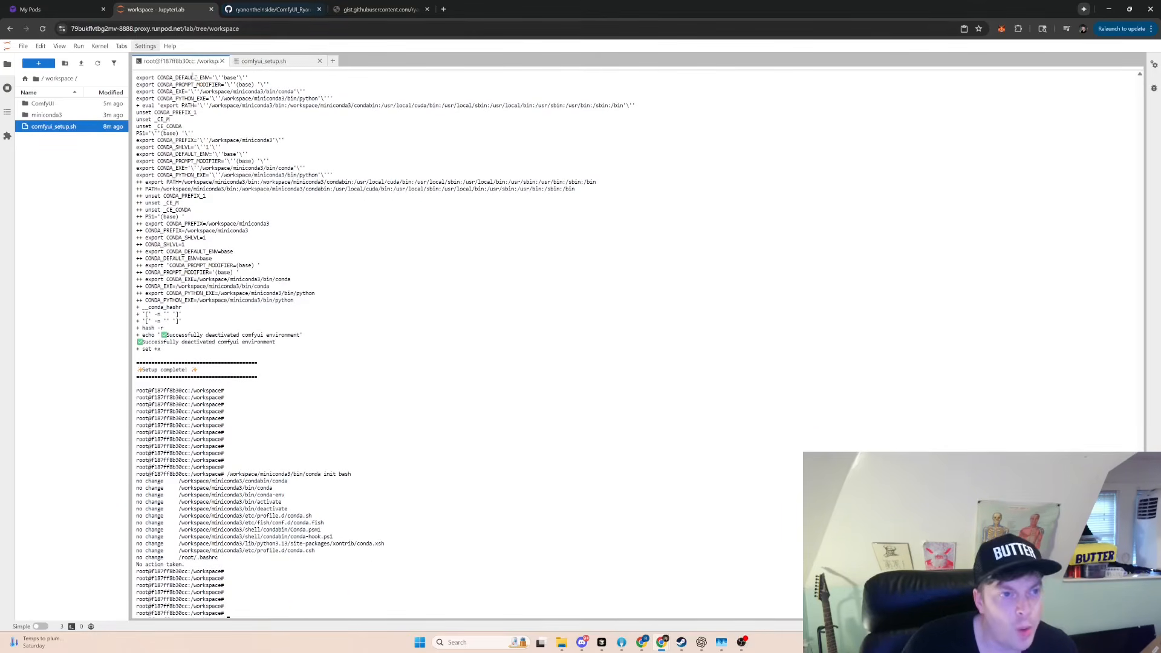
Step: Open a new terminal in the workspace and check the conda environment shown in its prompt
{"action": "left_click", "coordinate": [38, 63]}
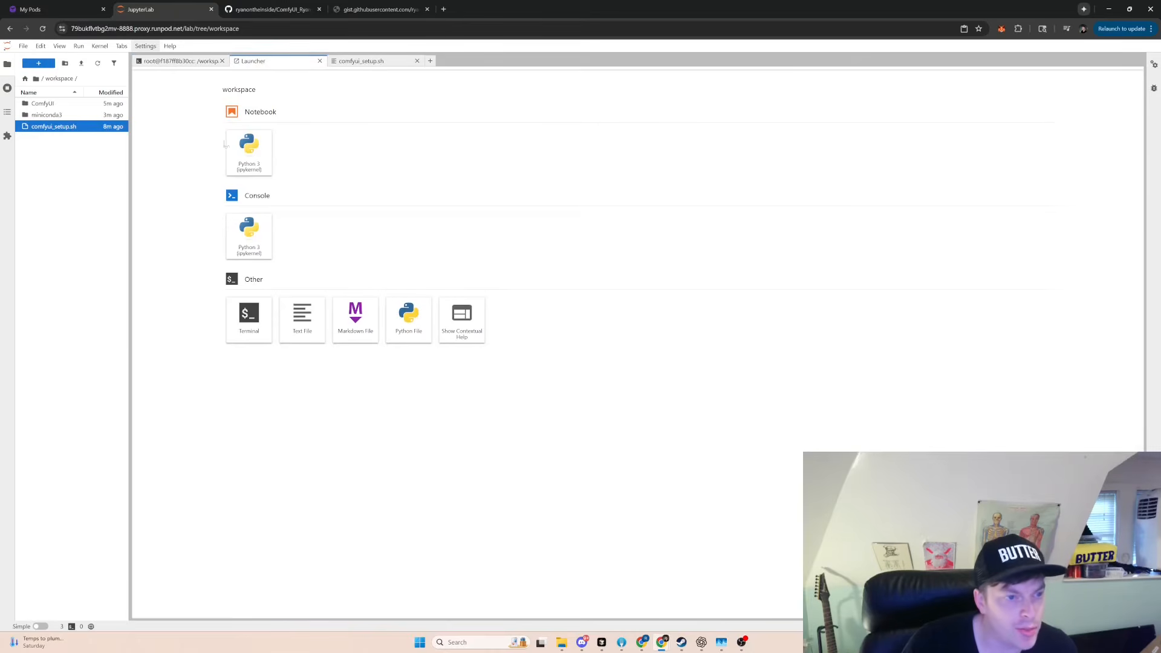
{"action": "left_click", "coordinate": [248, 319]}
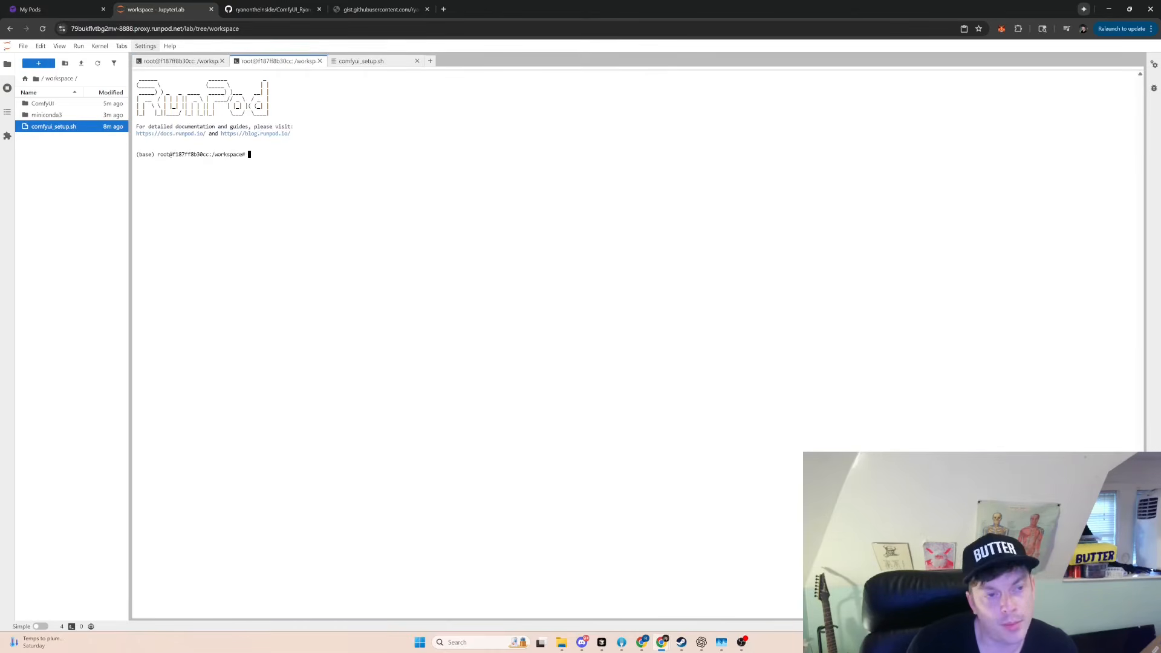
{"action": "double_click", "coordinate": [146, 154]}
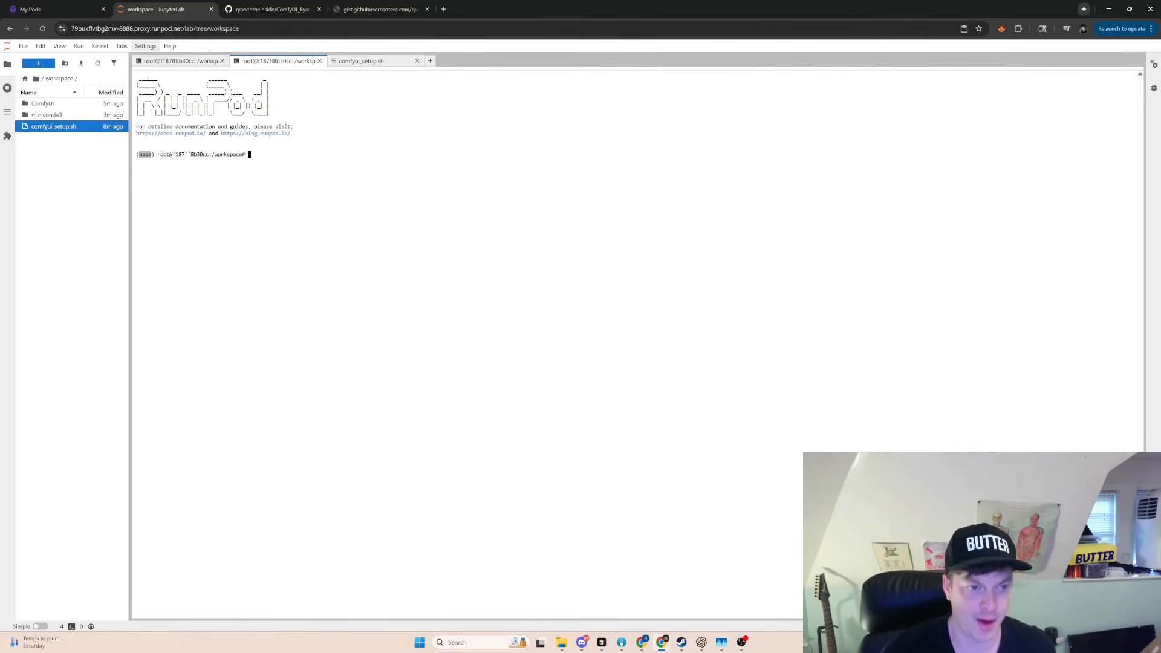
{"action": "left_click", "coordinate": [145, 154]}
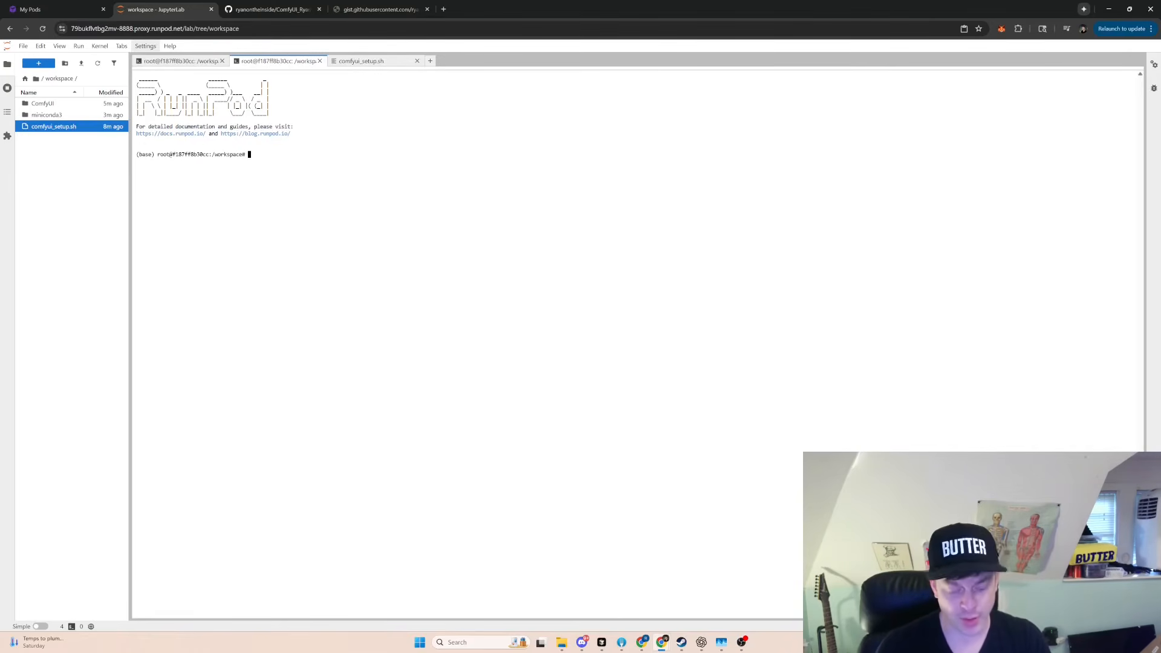
Step: Activate the comfyui conda environment with conda activate comfyui and check the environment name in the prompt
{"action": "type", "text": "conda activate comfyui"}
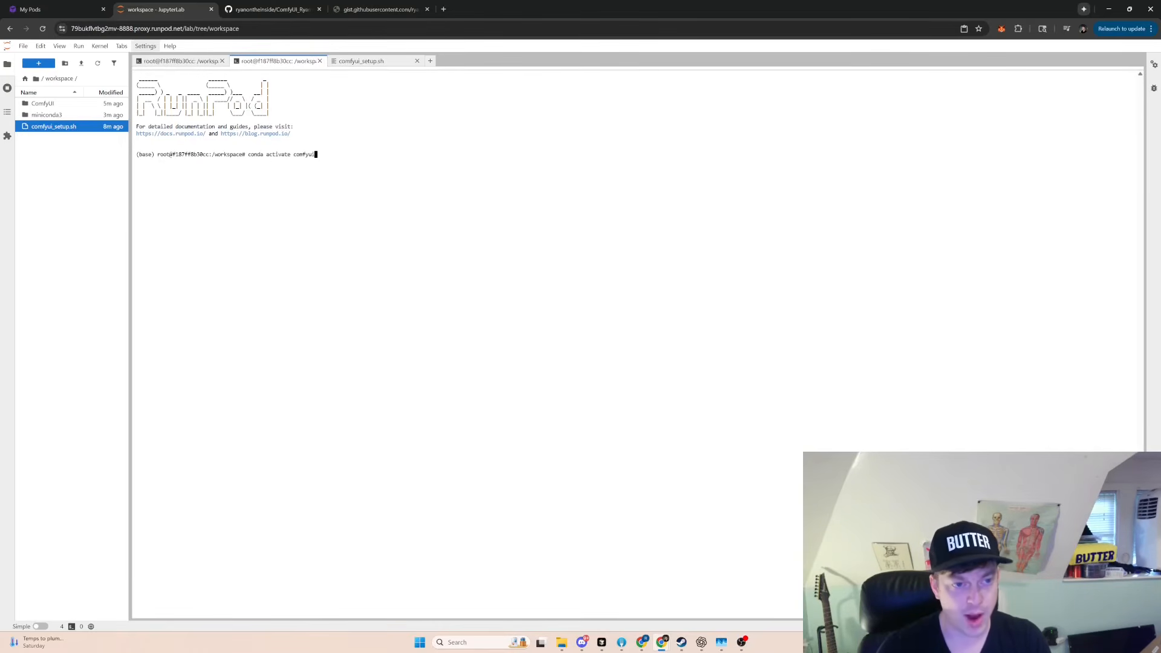
{"action": "key", "text": "Return"}
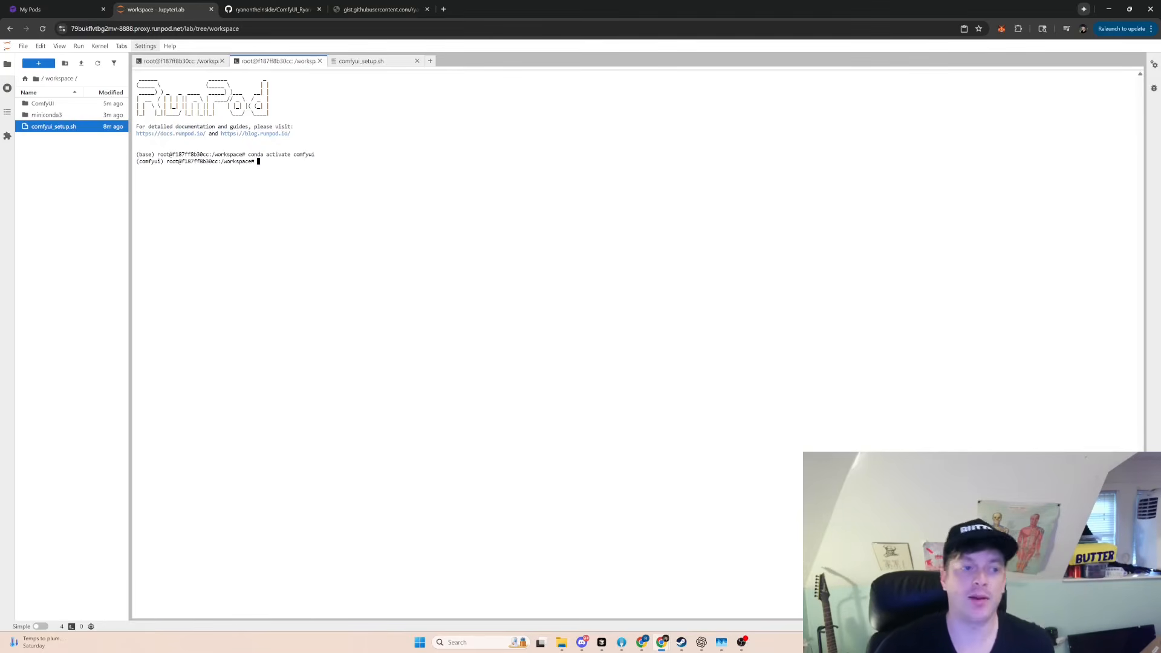
{"action": "double_click", "coordinate": [150, 161]}
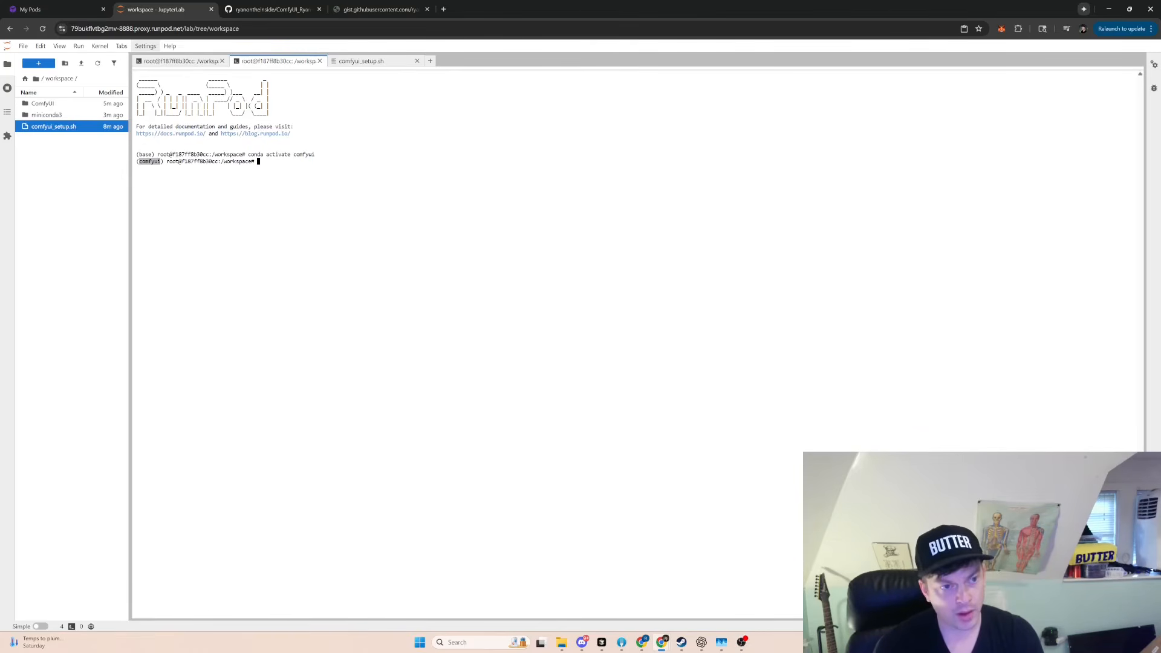
Step: Change into the ComfyUI directory in the terminal and start the server with python main.py --listen
{"action": "type", "text": "cd"}
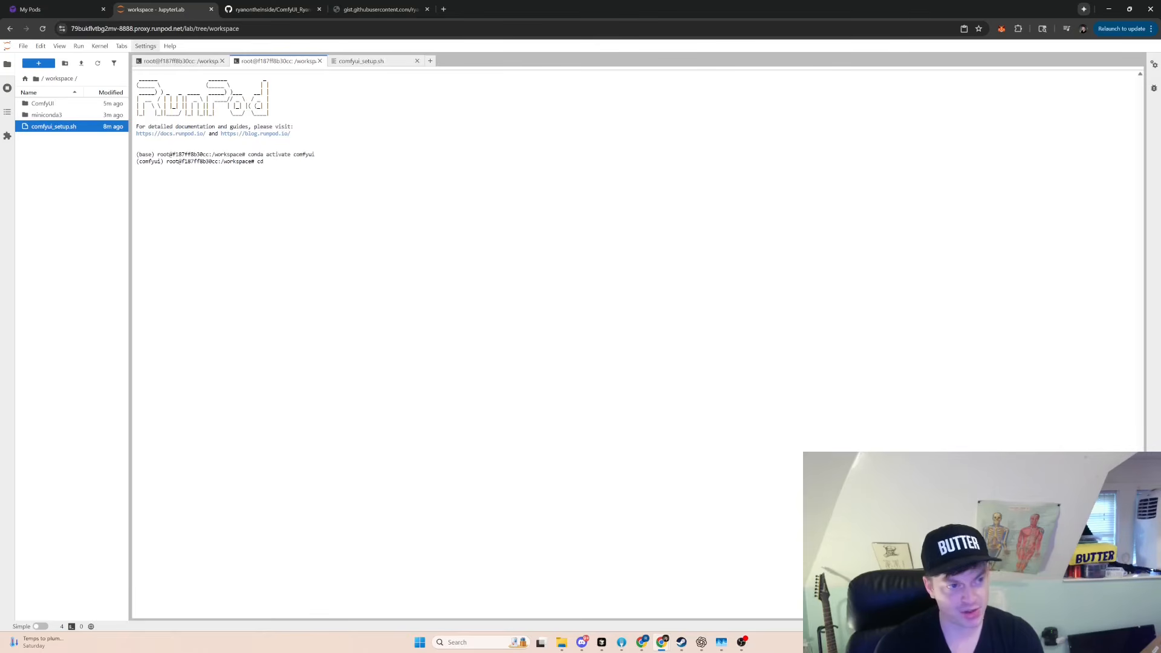
{"action": "type", "text": " Comf"}
{"action": "key", "text": "Tab"}
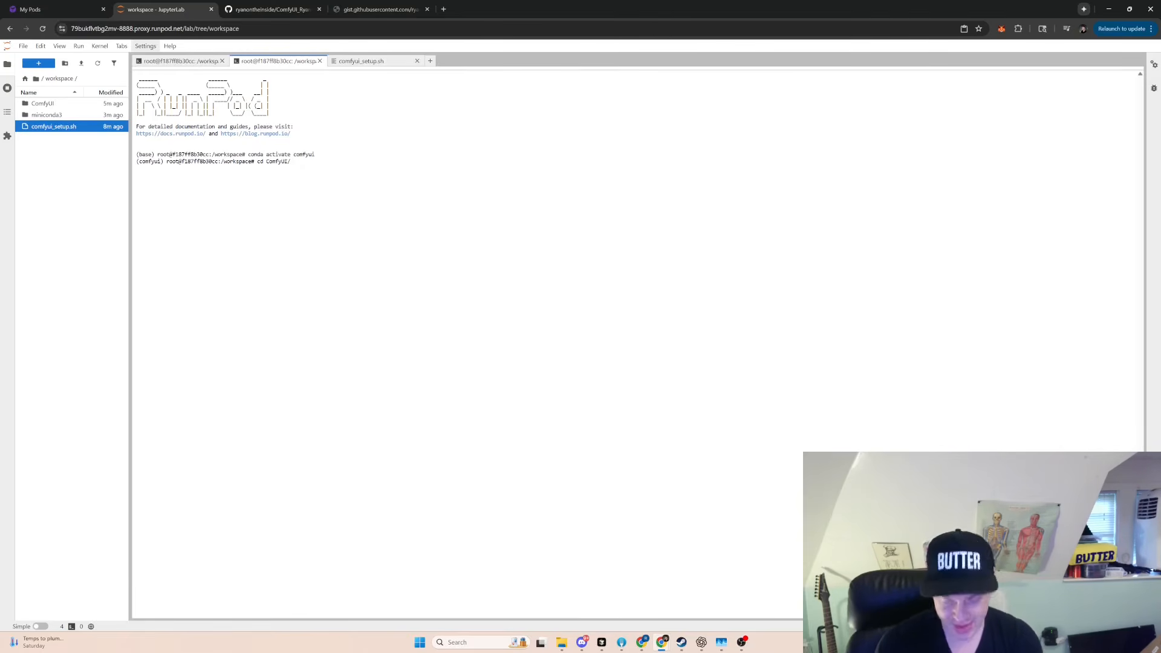
{"action": "key", "text": "Return"}
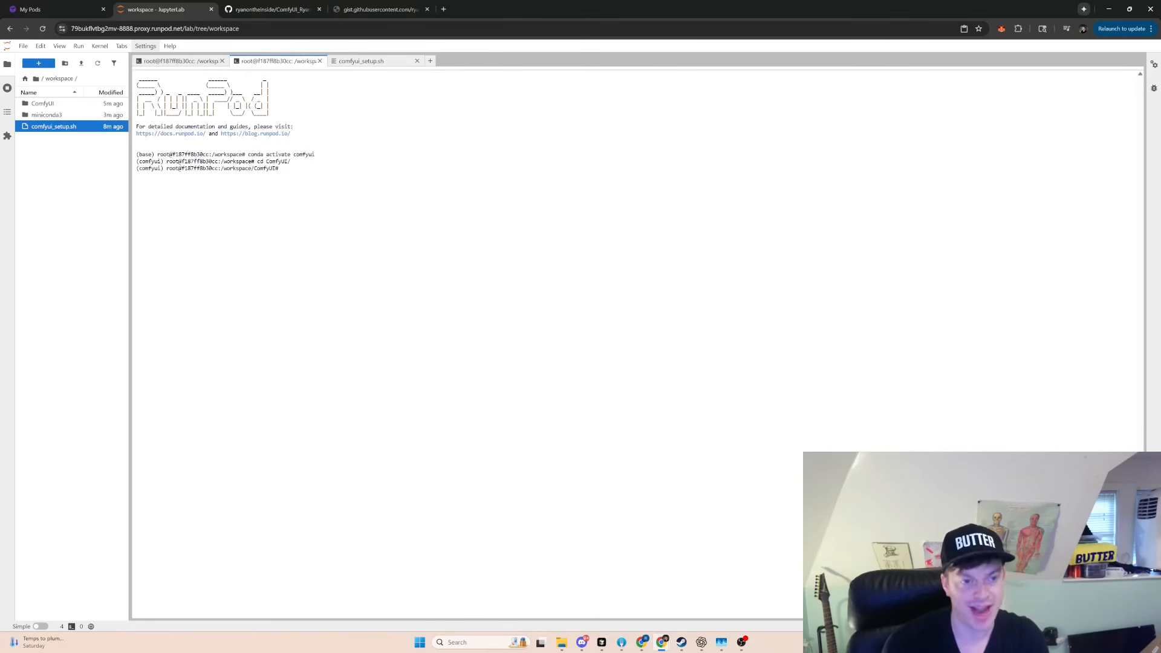
{"action": "type", "text": "python main.py --listen"}
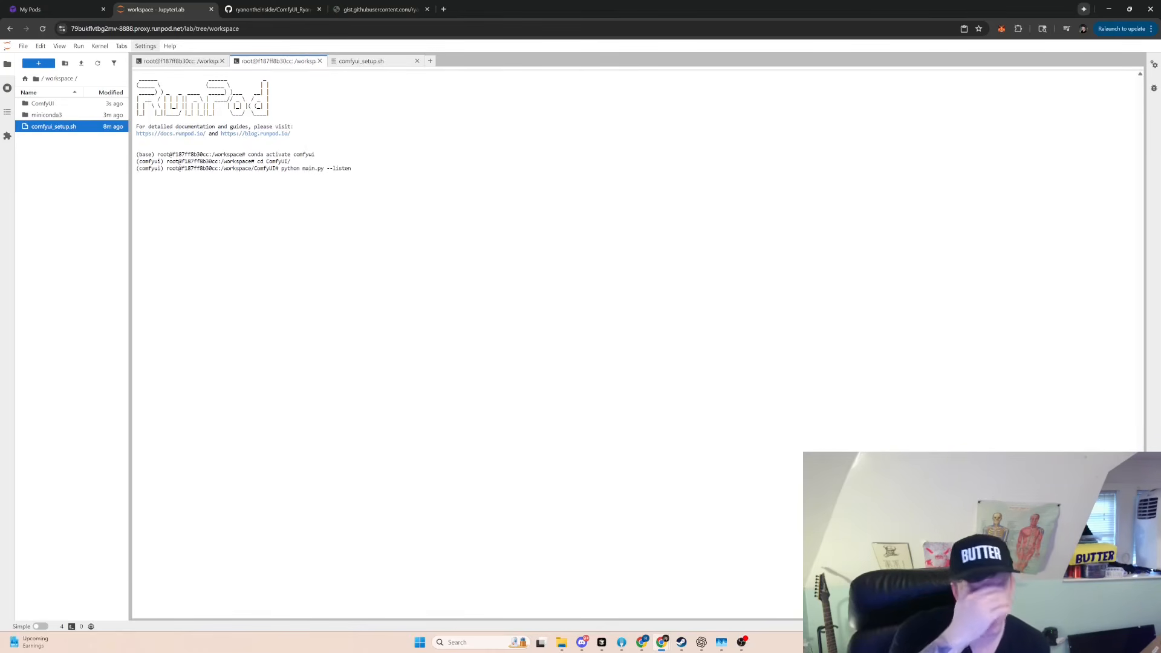
{"action": "key", "text": "Return"}
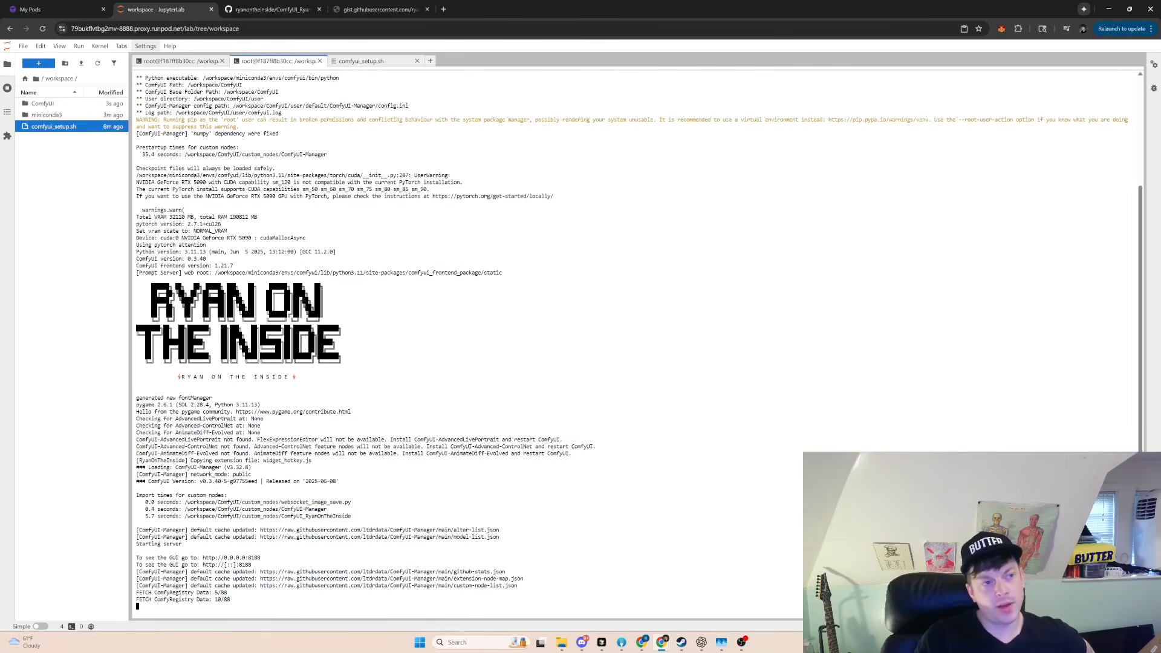
Step: Switch to the RunPod pods page, open the running pod's HTTP service on port 8188, and dismiss ComfyUI's template gallery
{"action": "key", "text": "ctrl+shift+Tab"}
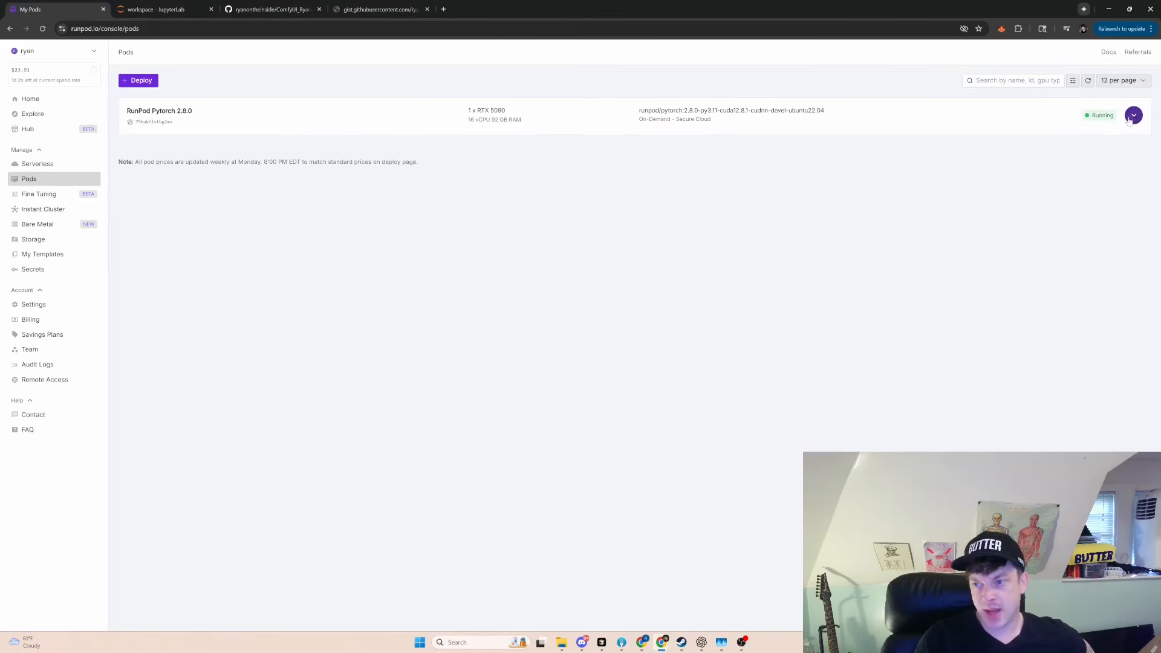
{"action": "left_click", "coordinate": [1134, 114]}
{"action": "left_click", "coordinate": [251, 282]}
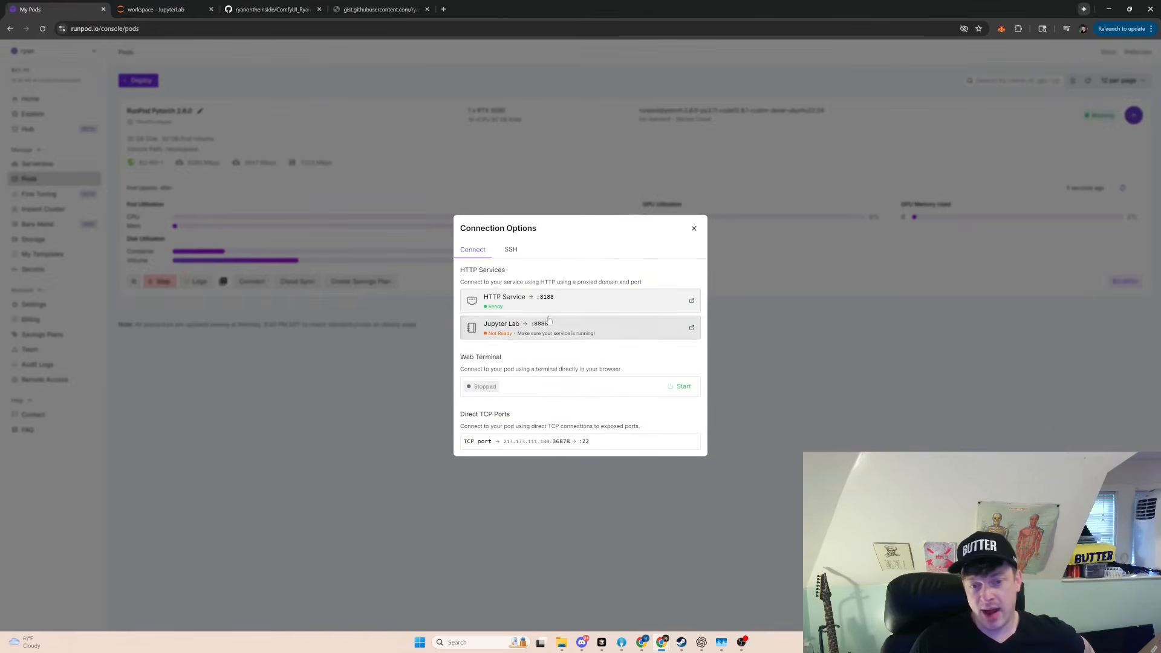
{"action": "left_click", "coordinate": [552, 301]}
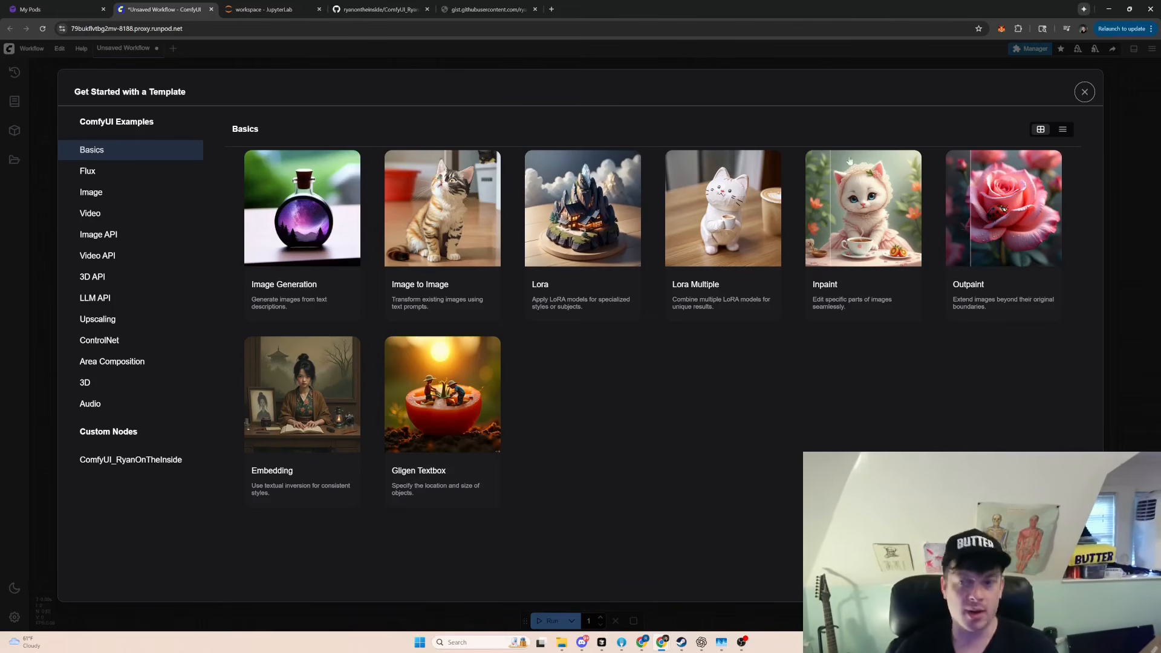
{"action": "left_click", "coordinate": [1084, 93]}
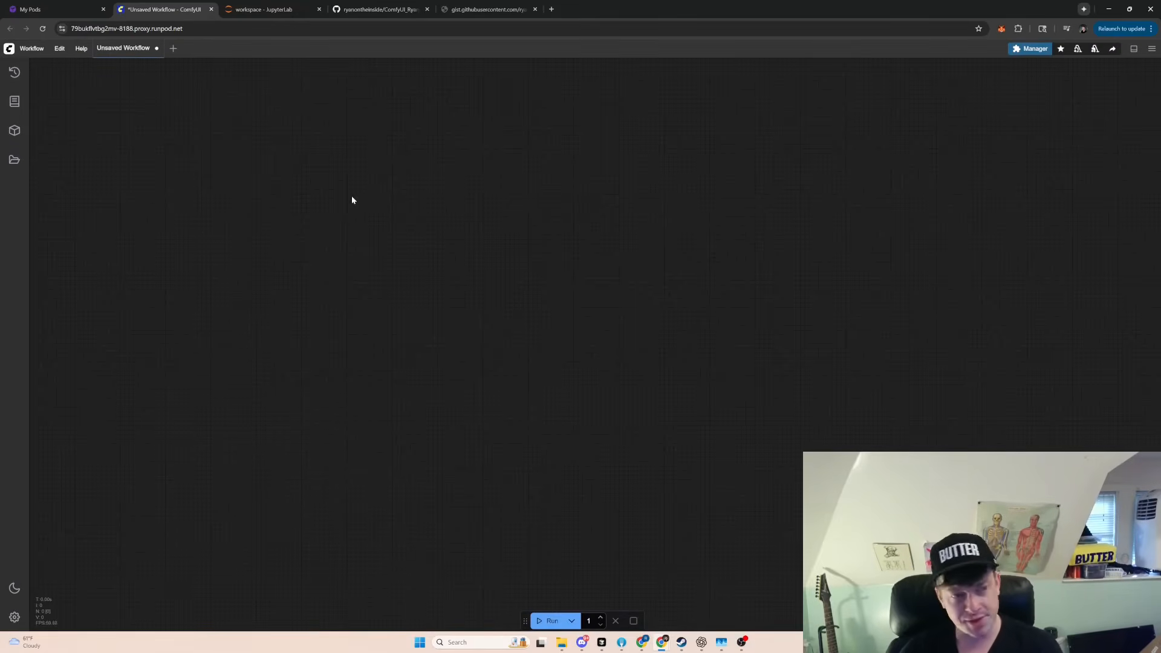